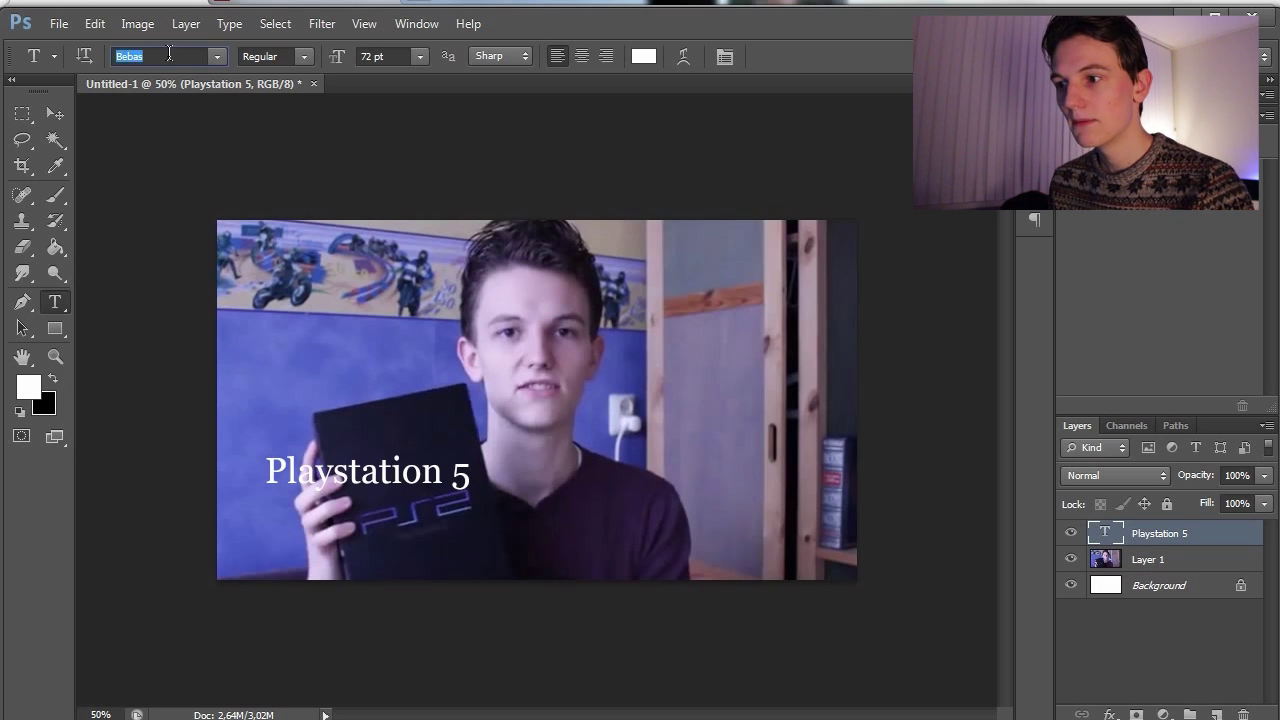
Set the Playstation 5 text in the Bebas font and enlarge it to span most of the image's width.
key("Return")
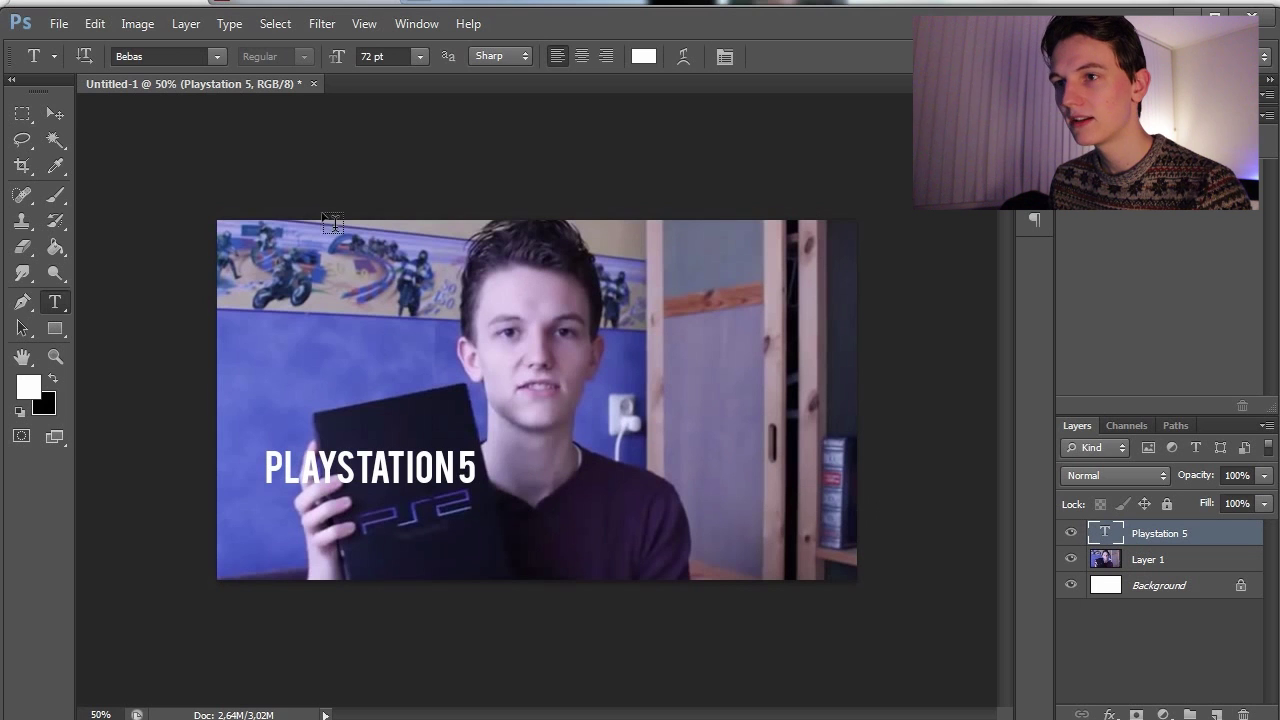
left_click(55, 113)
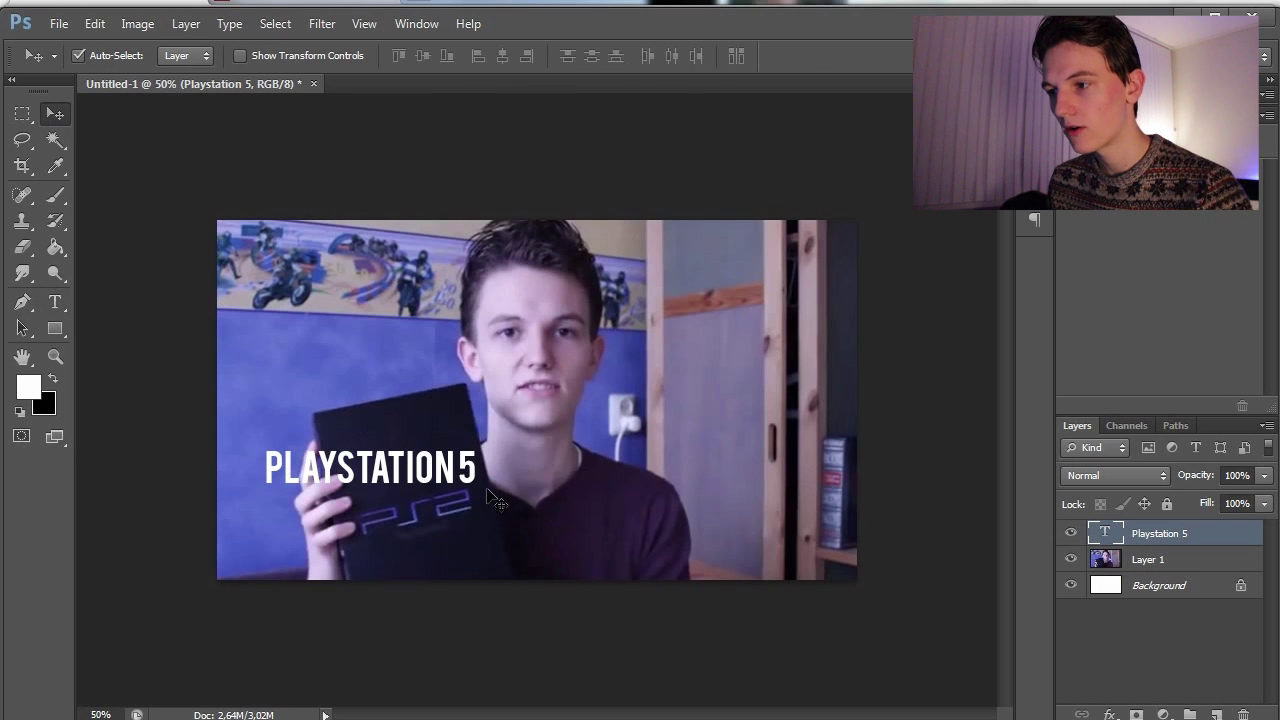
key("ctrl+t")
left_click_drag(477, 449, 830, 360)
left_click_drag(699, 494, 706, 500)
key("Return")
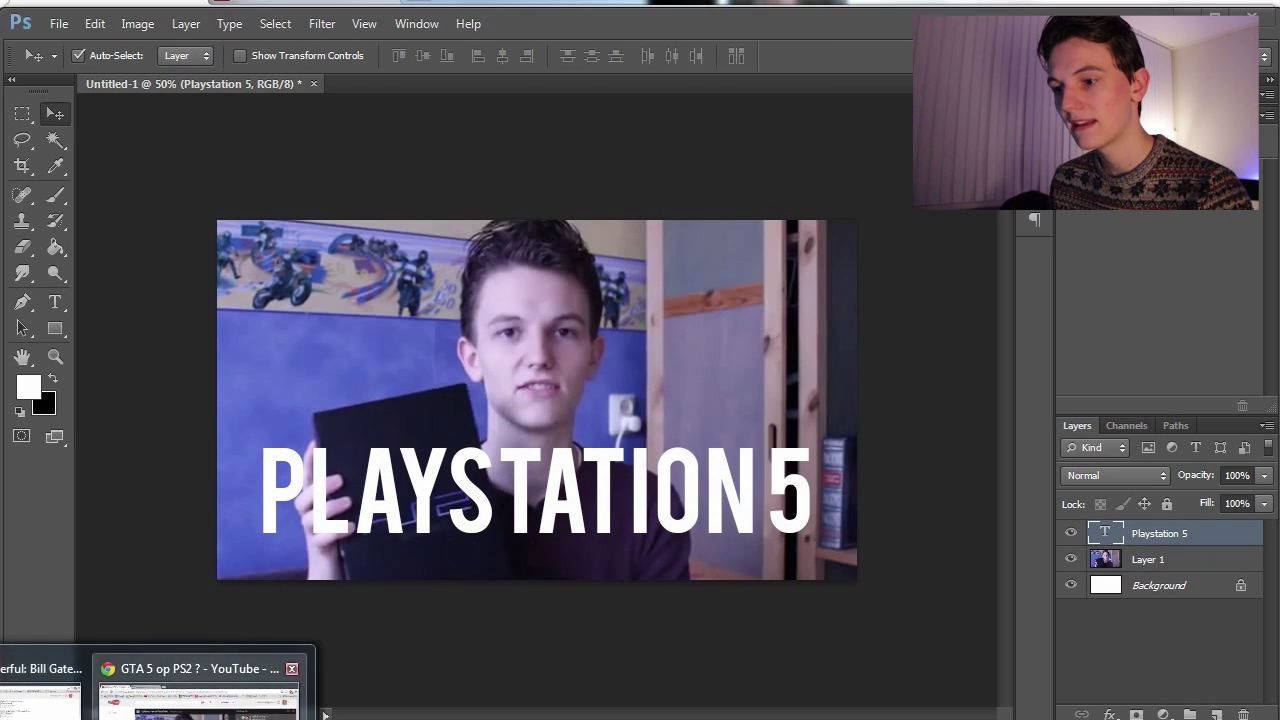
left_click(200, 700)
key("ctrl+t")
type("dafont")
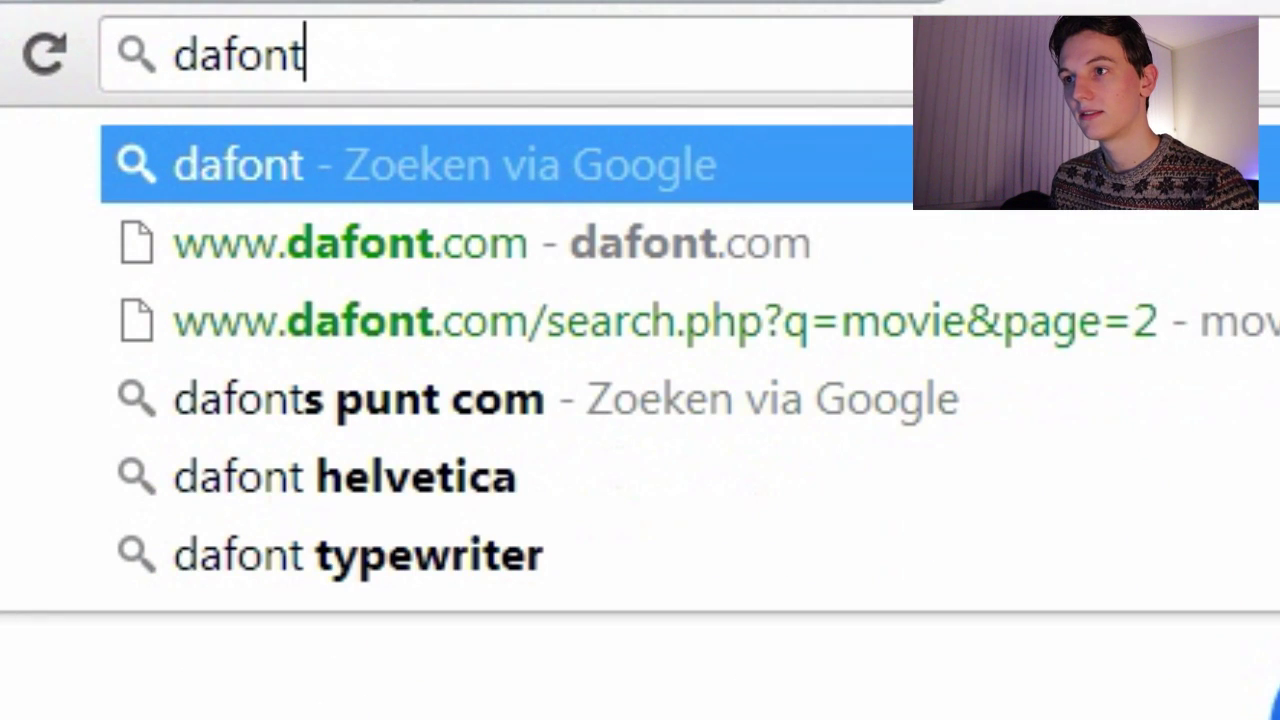
key("Down")
key("Return")
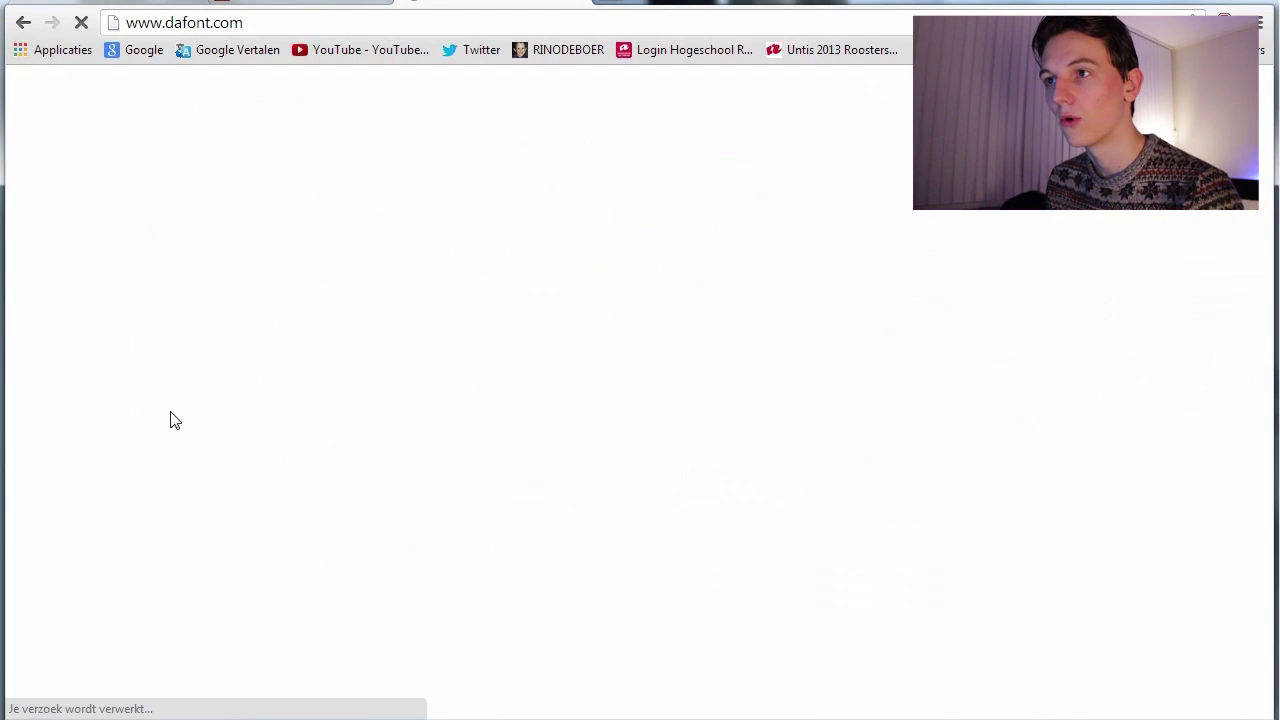
scroll(118, 426, "down", 5)
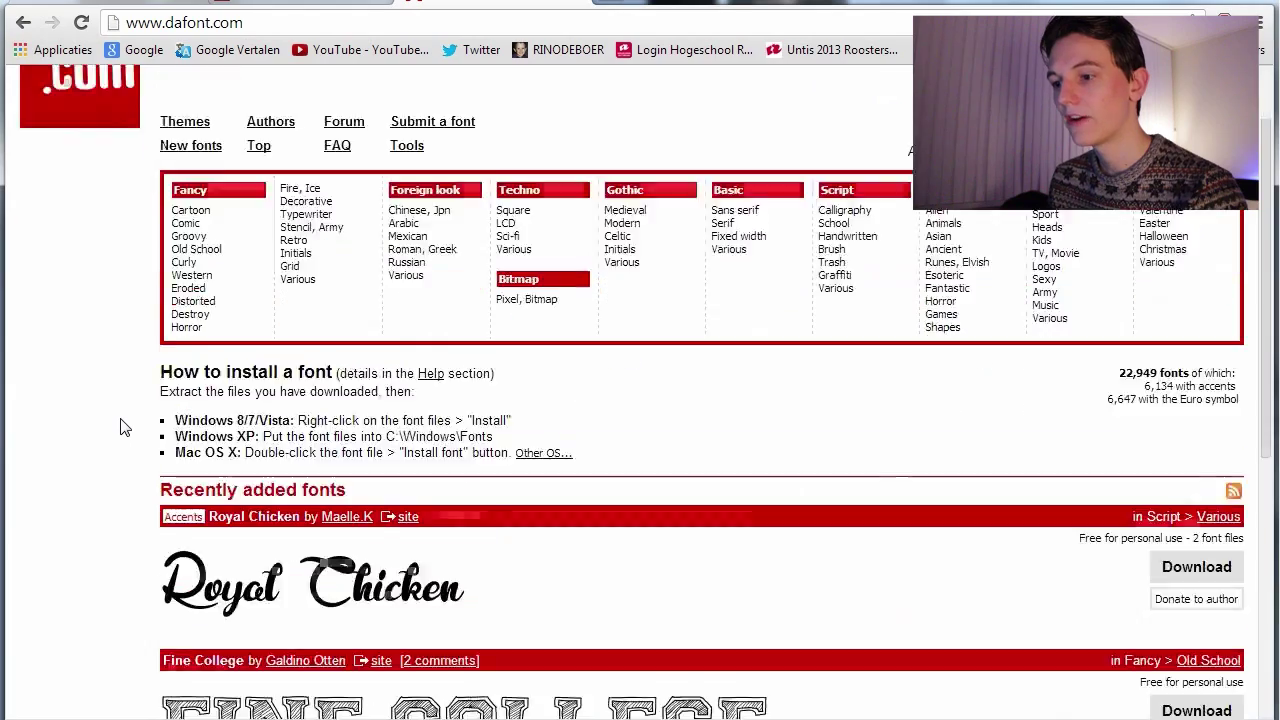
scroll(118, 426, "up", 5)
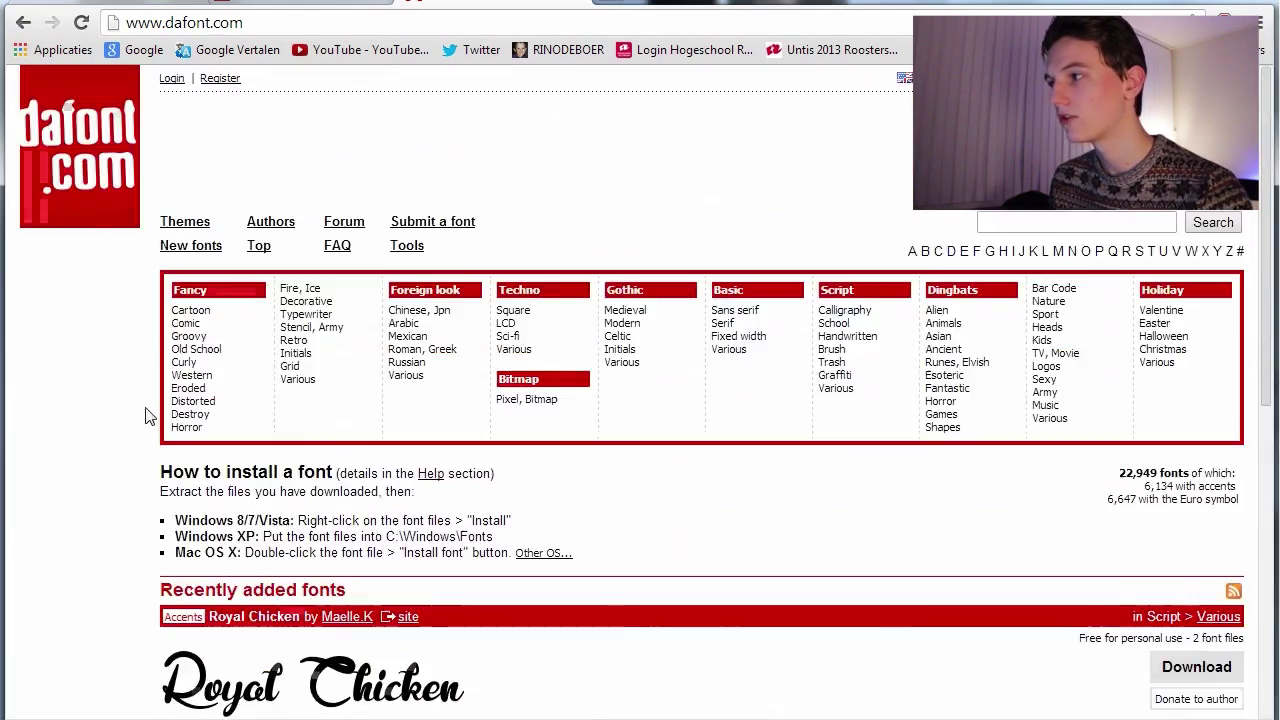
Search dafont.com for "bebas" and look through the matching fonts.
left_click(1100, 220)
type("bebas")
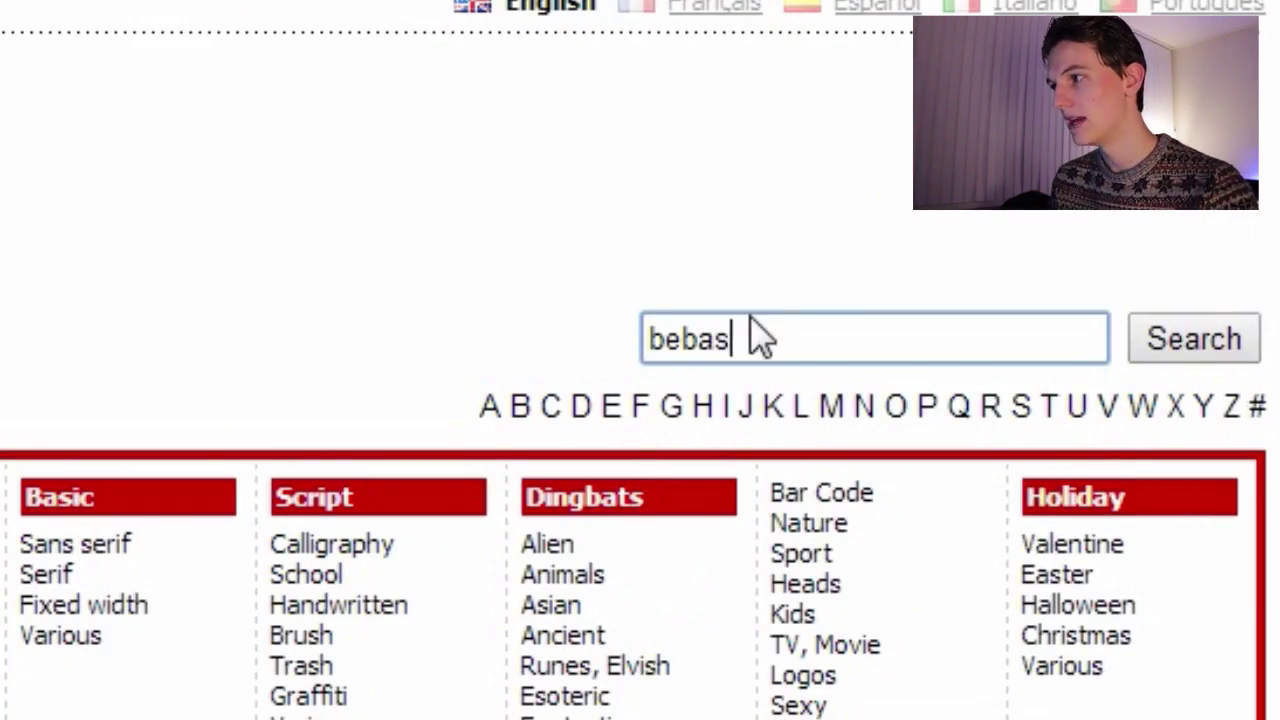
key("Return")
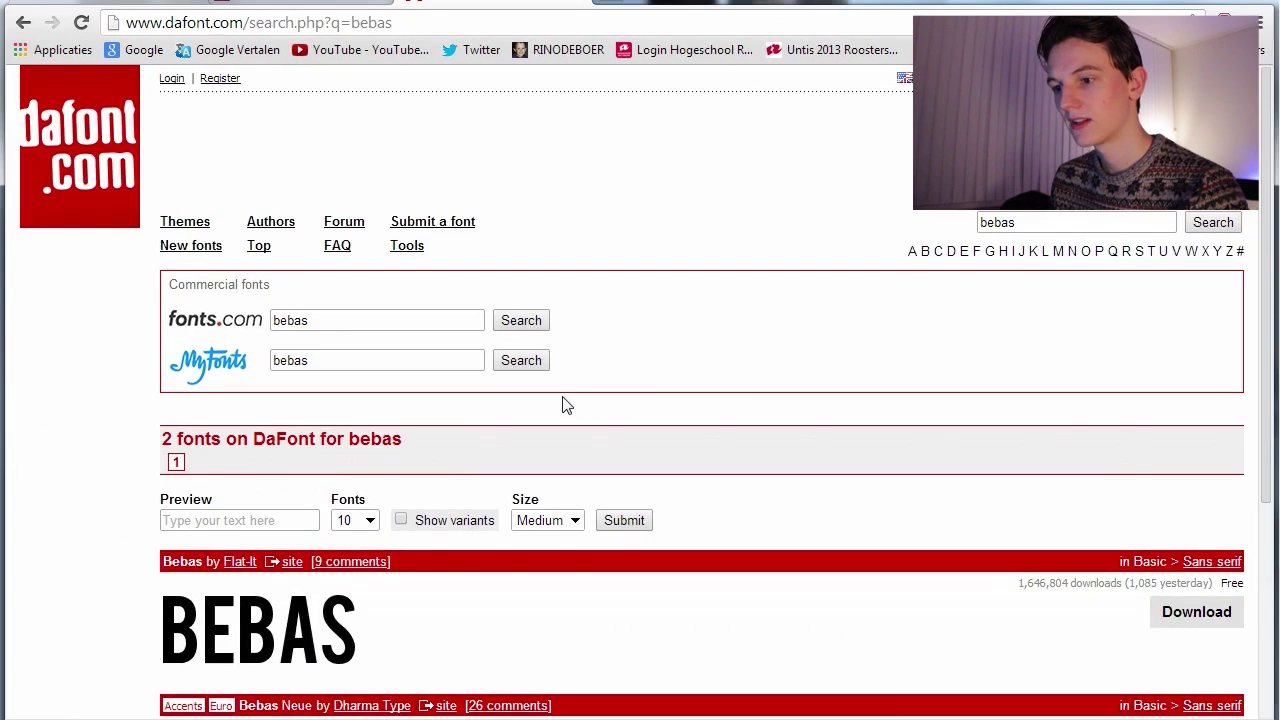
scroll(563, 405, "down", 2)
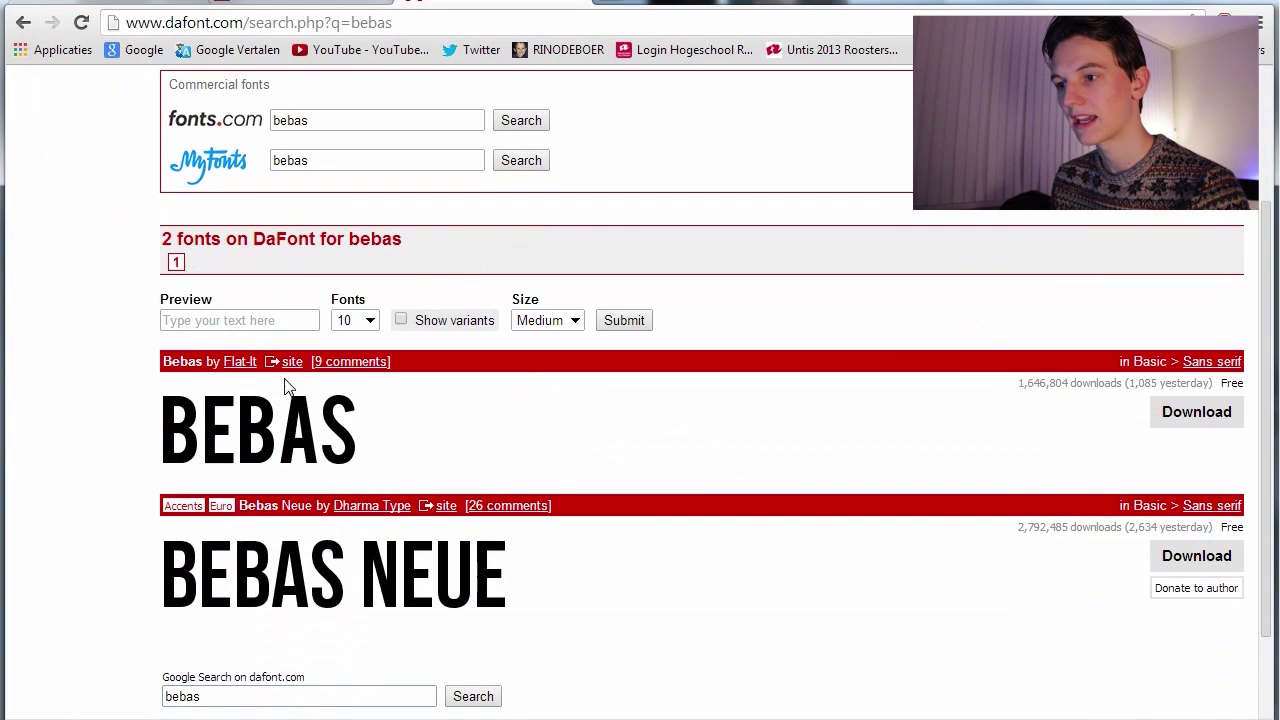
scroll(517, 509, "down", 1)
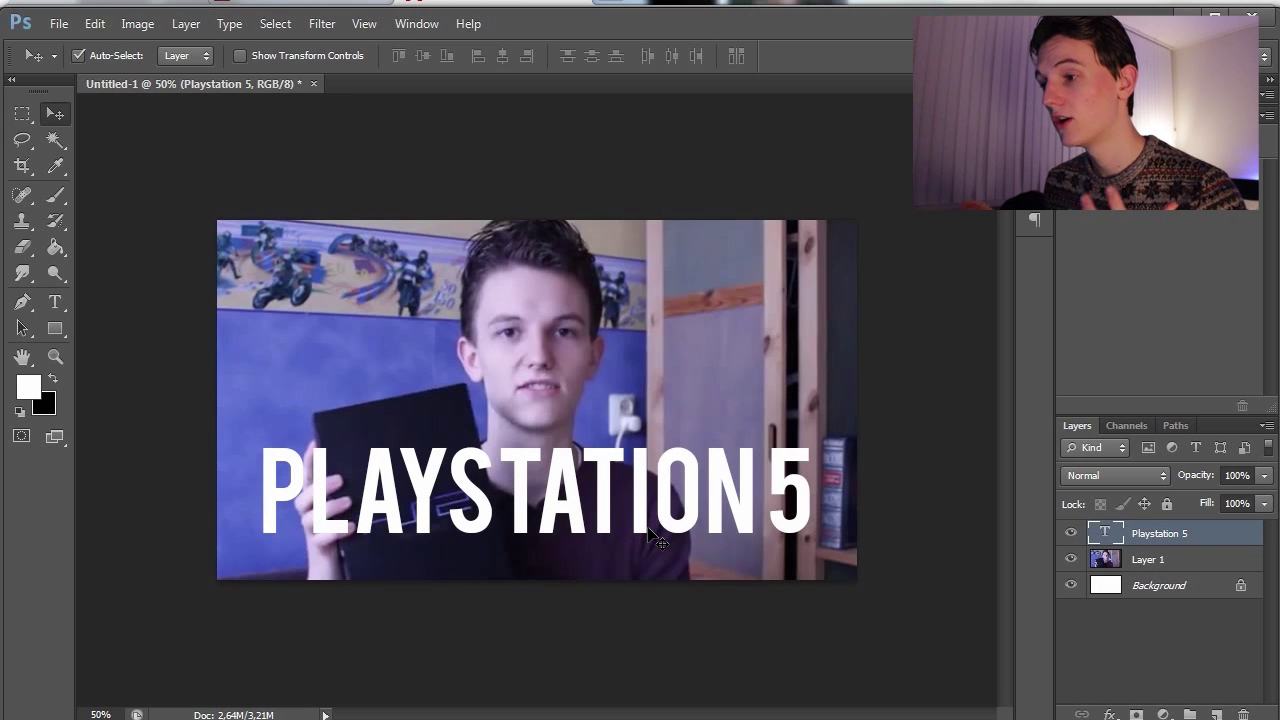
Enable a drop shadow in the blending options of the Playstation 5 text layer and open the shadow's settings.
right_click(1218, 538)
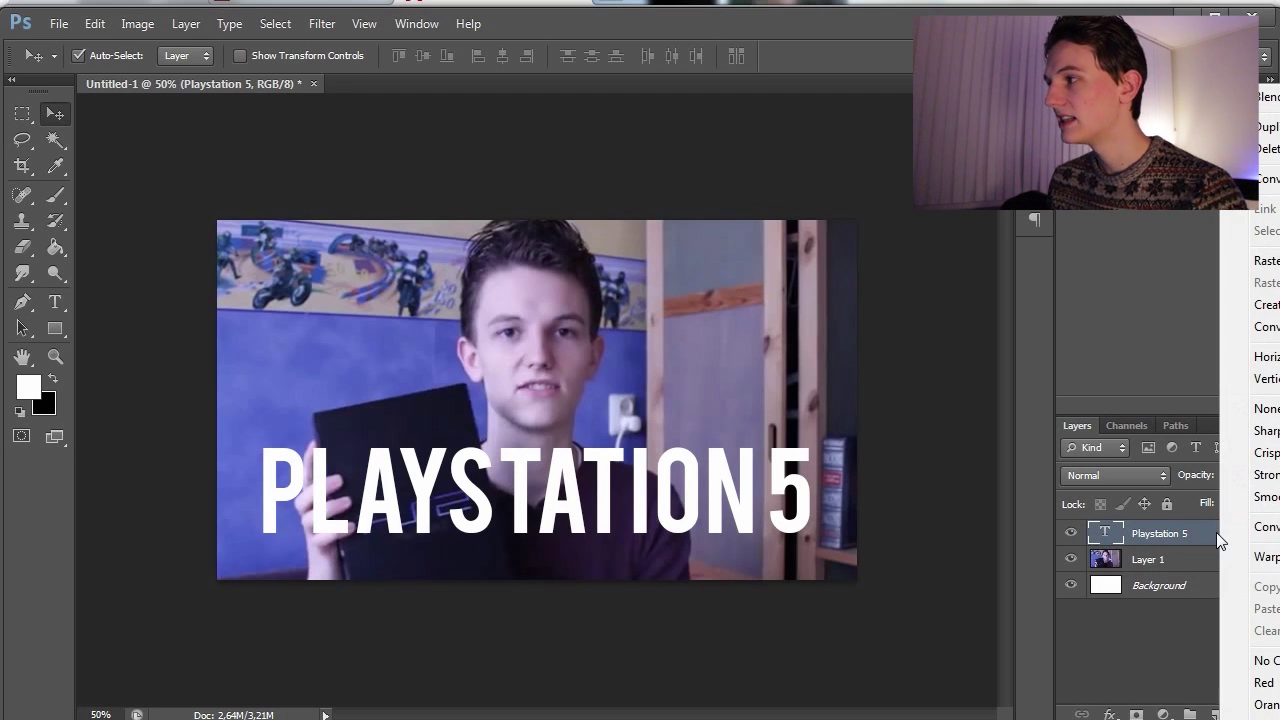
left_click(1266, 96)
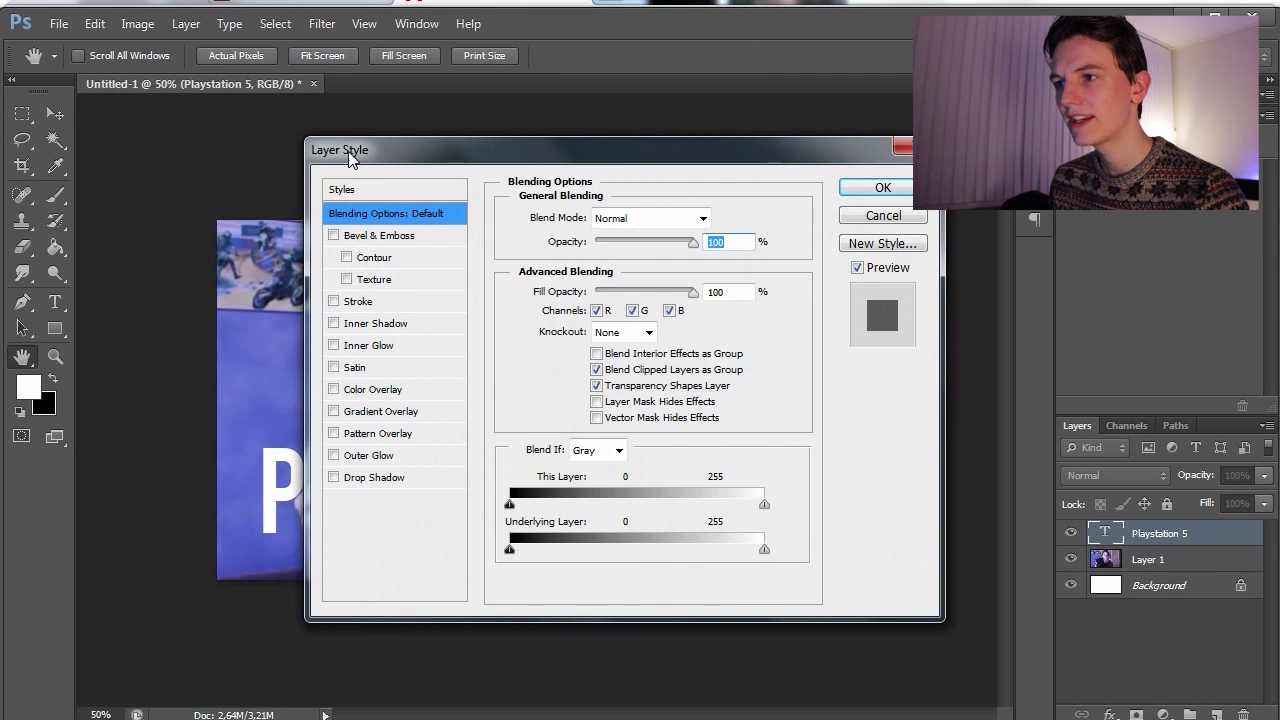
left_click_drag(350, 160, 790, 181)
left_click(772, 498)
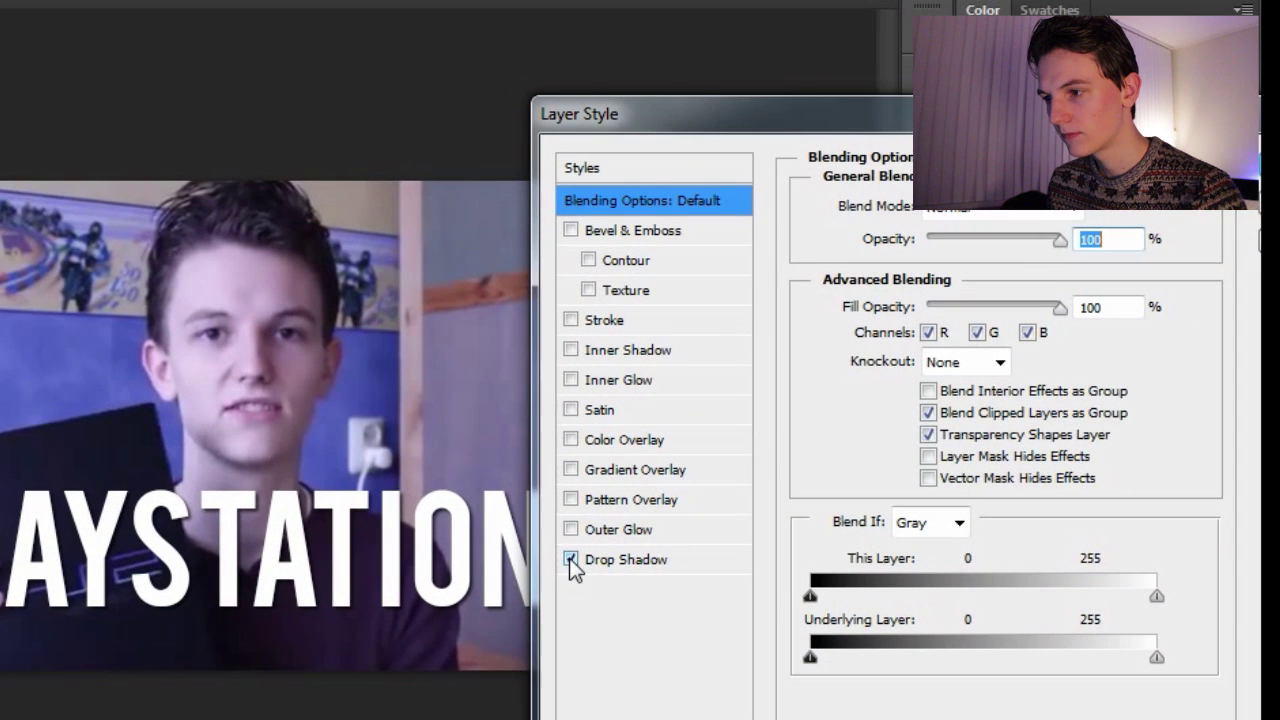
left_click(570, 560)
left_click(570, 560)
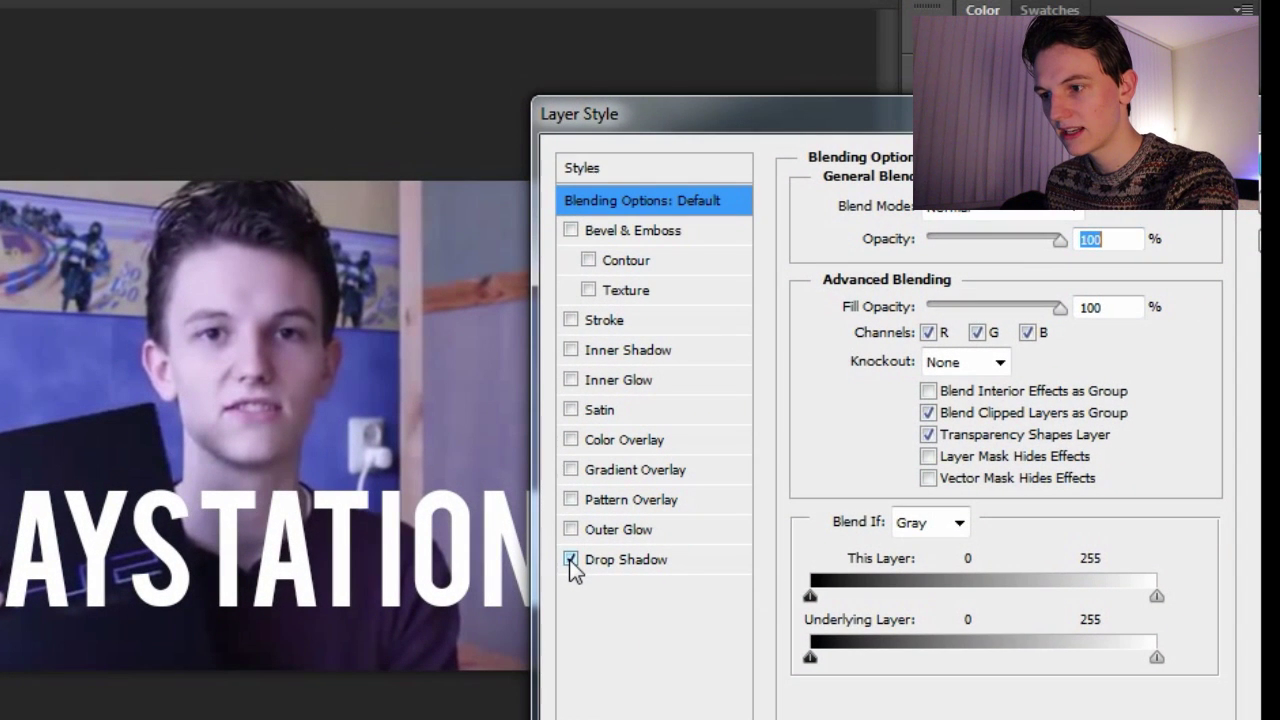
left_click(570, 560)
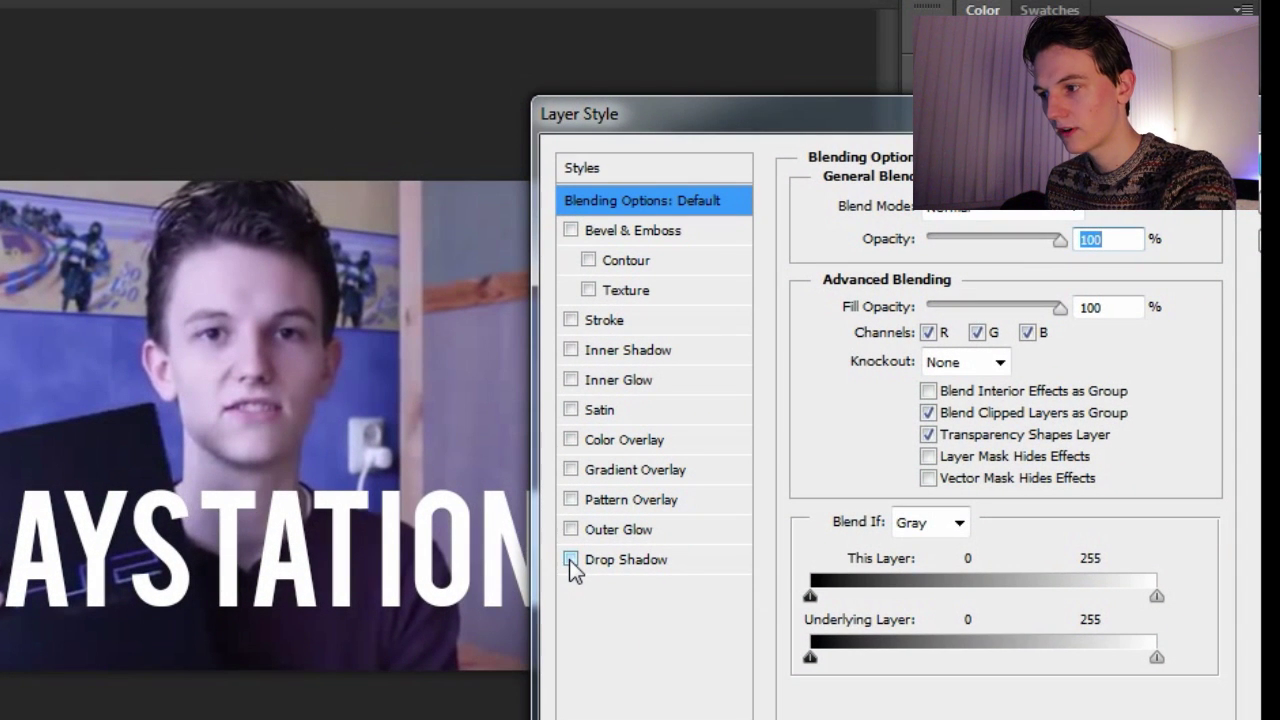
left_click(570, 560)
left_click(626, 560)
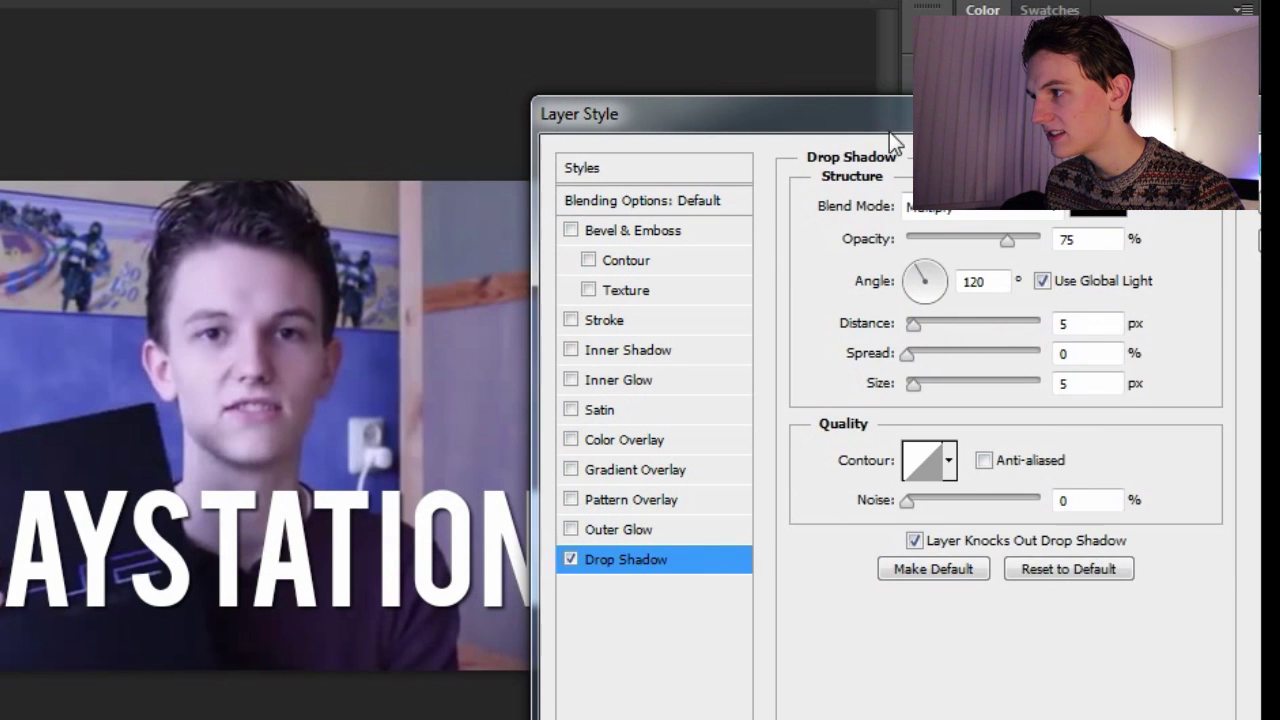
Try the drop shadow with 10 px distance, 13 px size and 100% opacity, and switch the effect back off.
left_click_drag(1041, 351, 1047, 352)
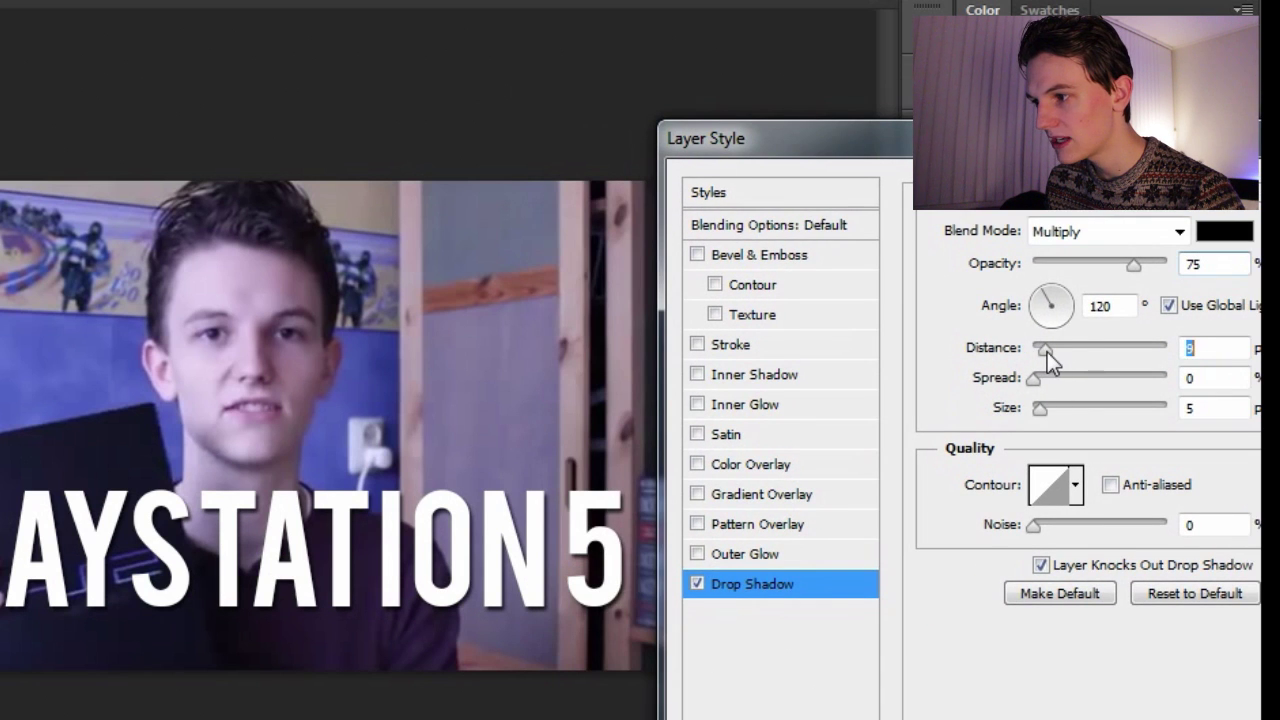
left_click_drag(1041, 408, 1046, 411)
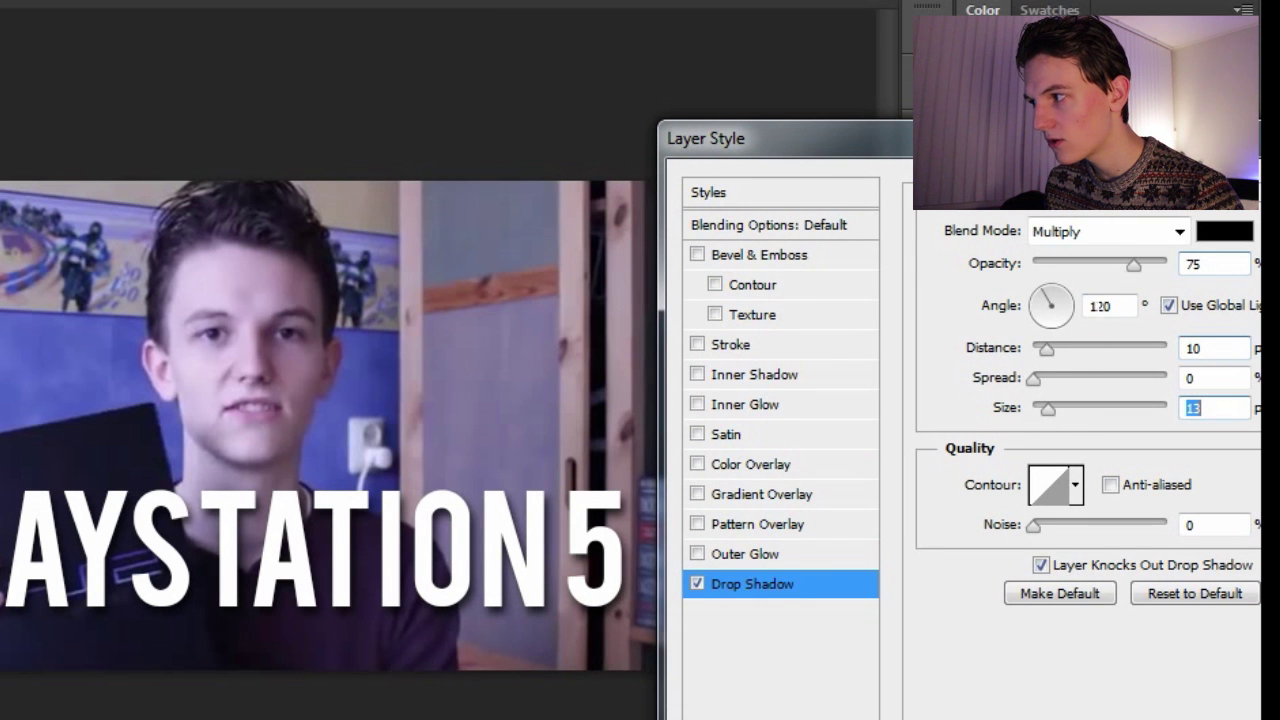
left_click_drag(1132, 264, 1192, 275)
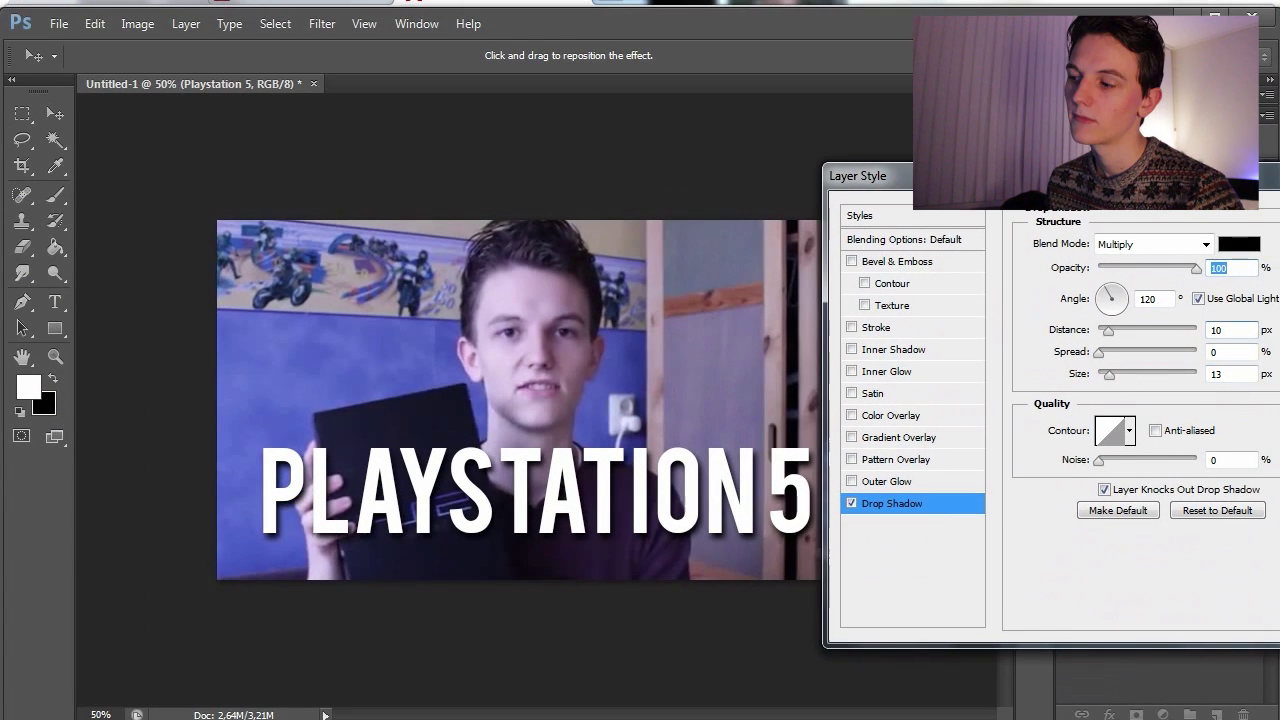
left_click_drag(1000, 176, 818, 177)
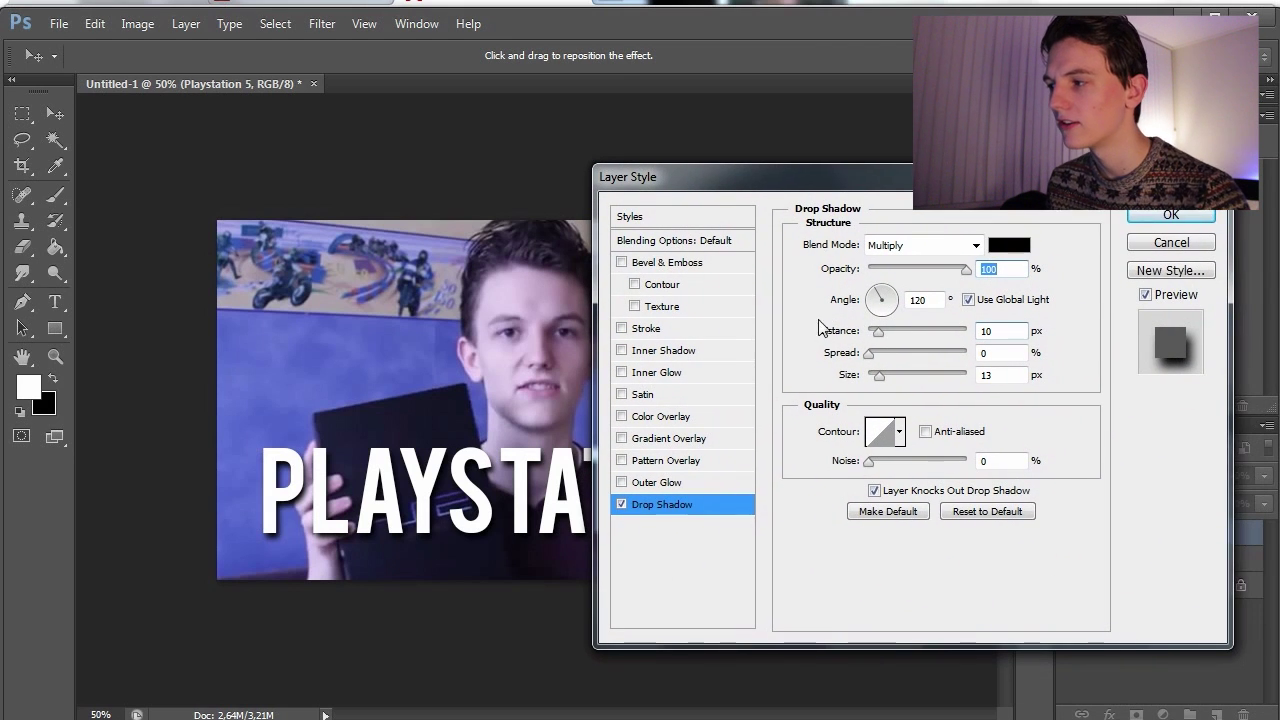
left_click(621, 504)
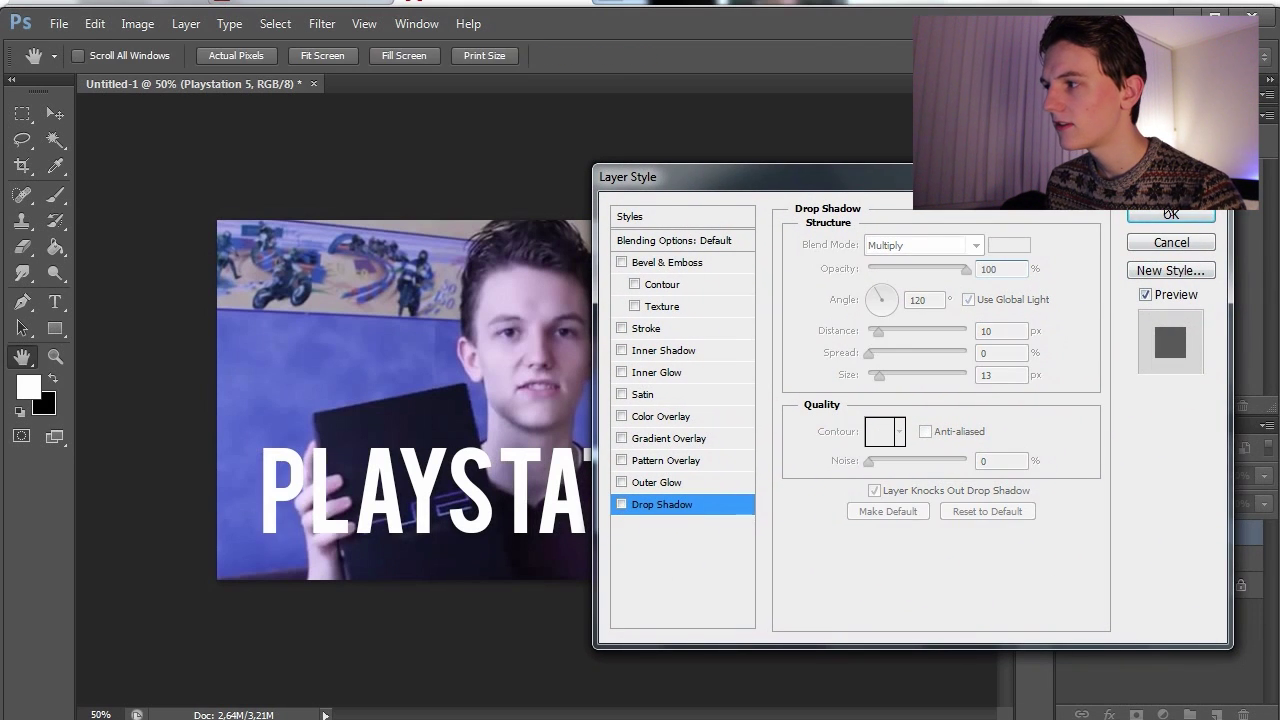
left_click(1171, 215)
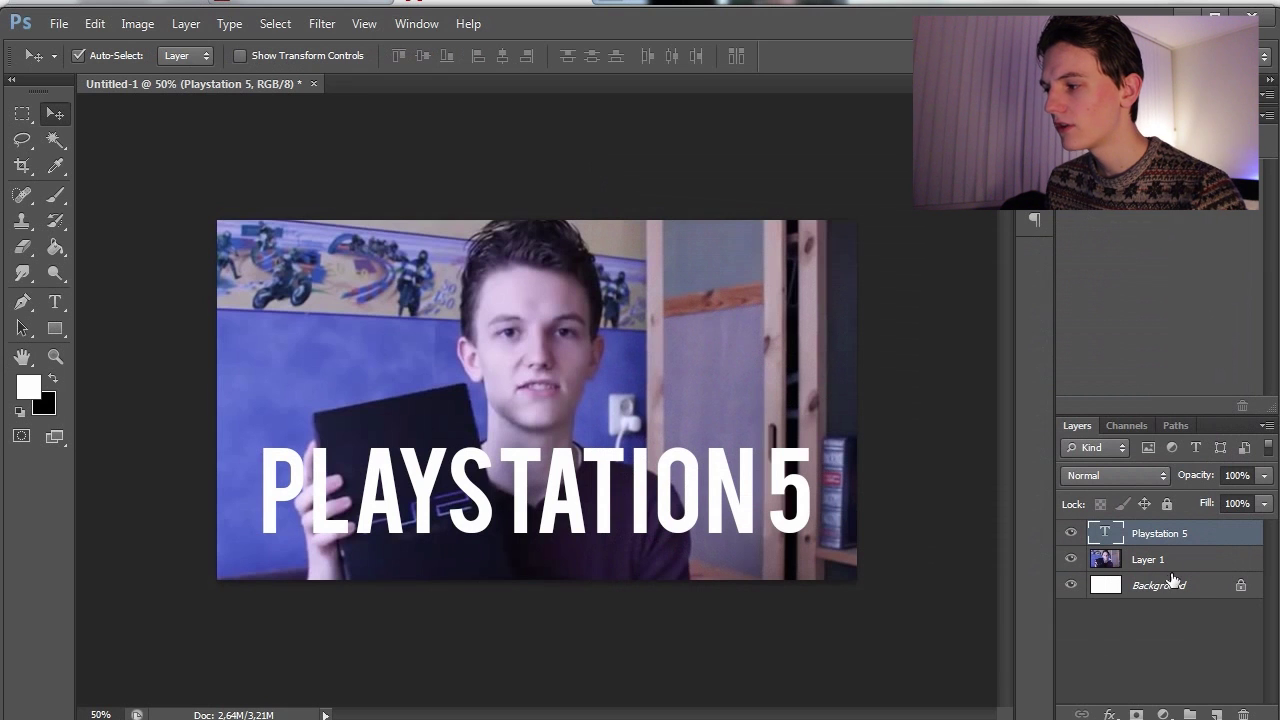
Add a new layer and draw a rectangle of about 1370 × 240 px across the full image width, over the title text.
left_click(1217, 714)
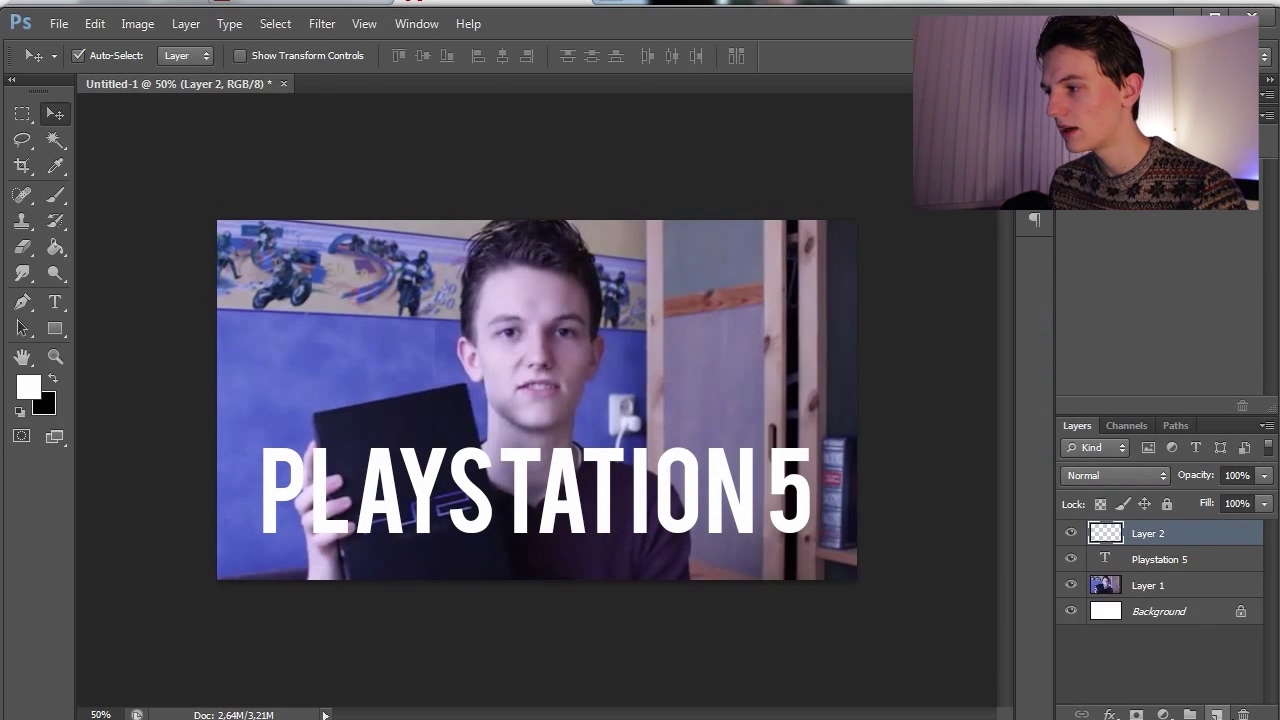
left_click_drag(53, 328, 108, 326)
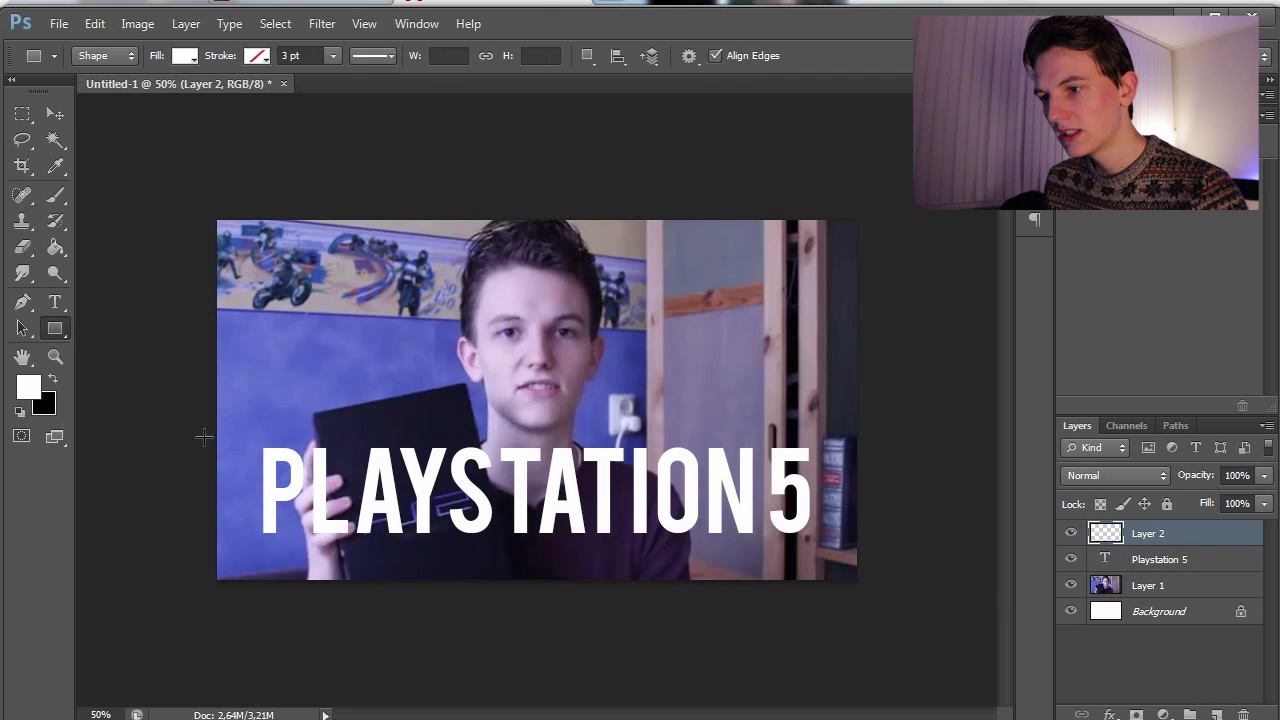
left_click_drag(197, 431, 881, 549)
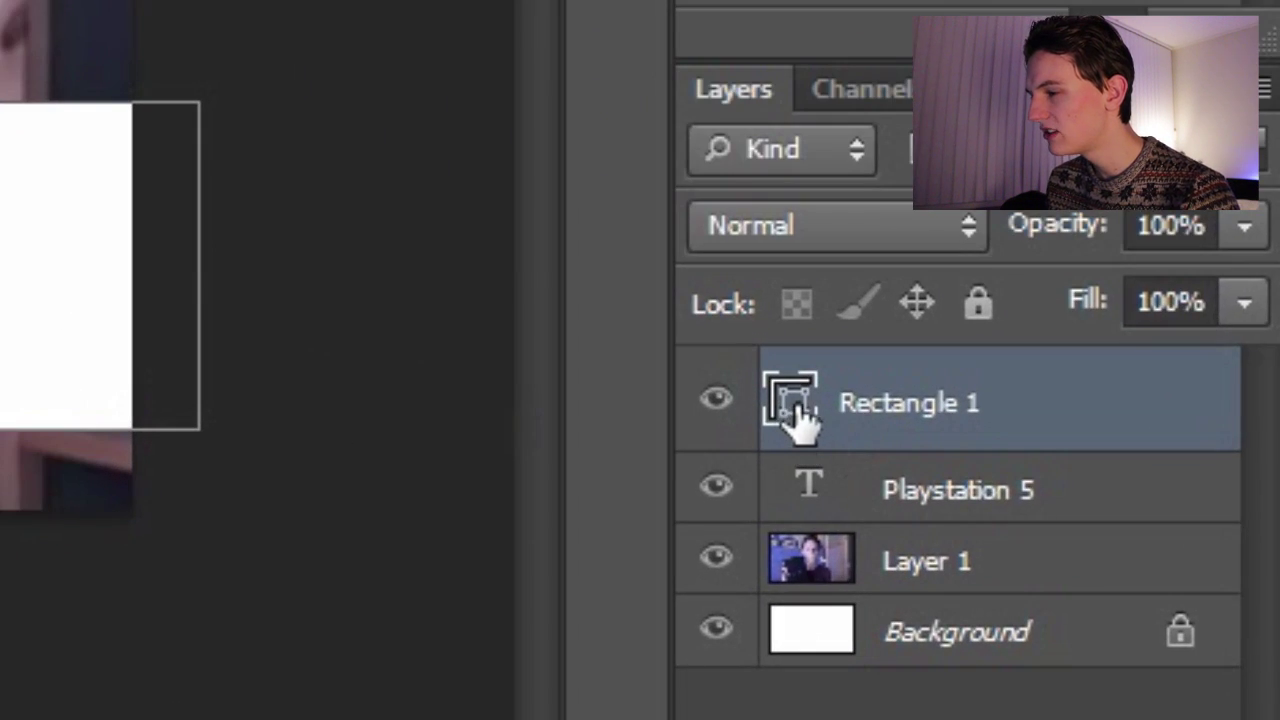
Fill the rectangle with black and move its layer below the Playstation 5 text layer.
double_click(790, 410)
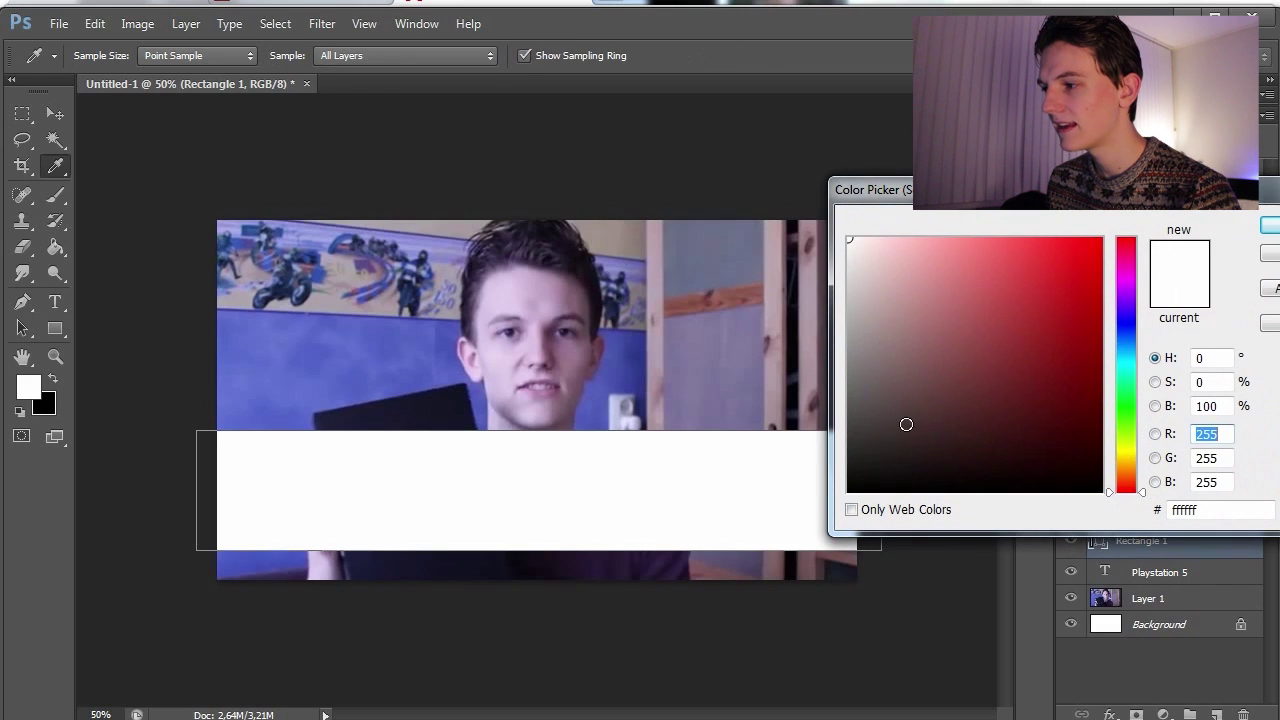
left_click_drag(906, 424, 833, 497)
left_click(1268, 229)
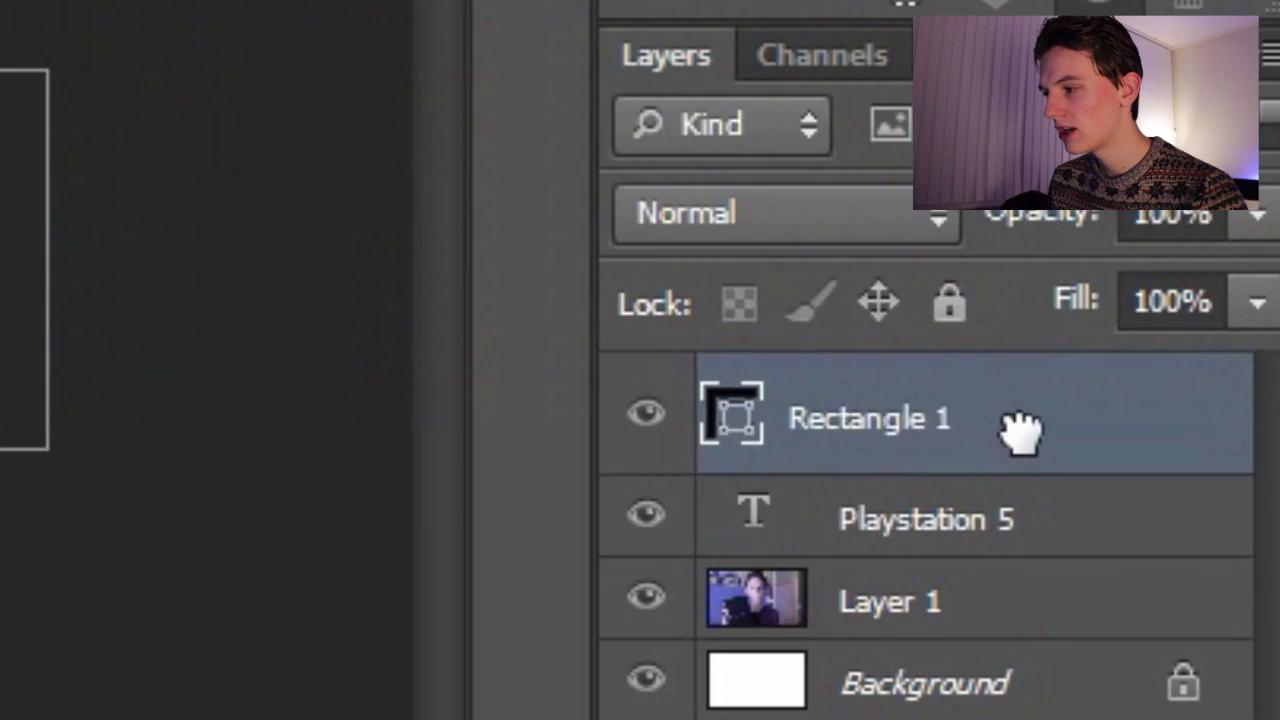
left_click_drag(1190, 545, 1192, 585)
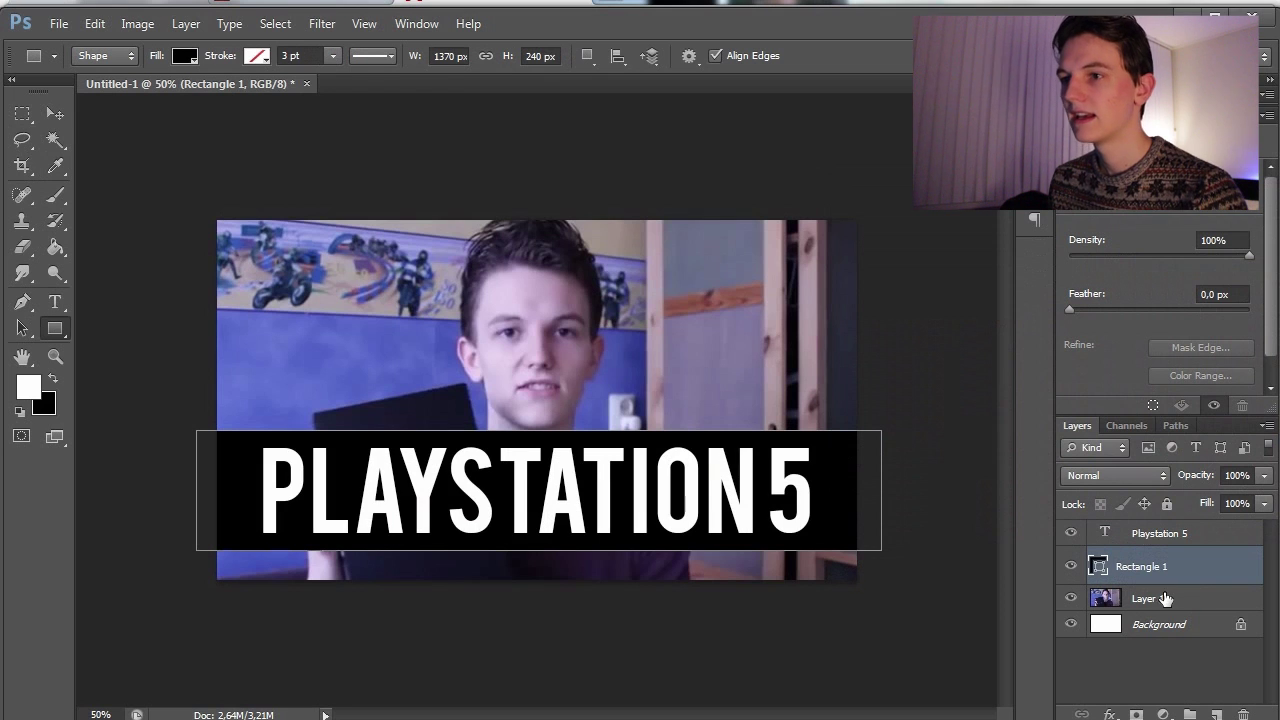
left_click(55, 114)
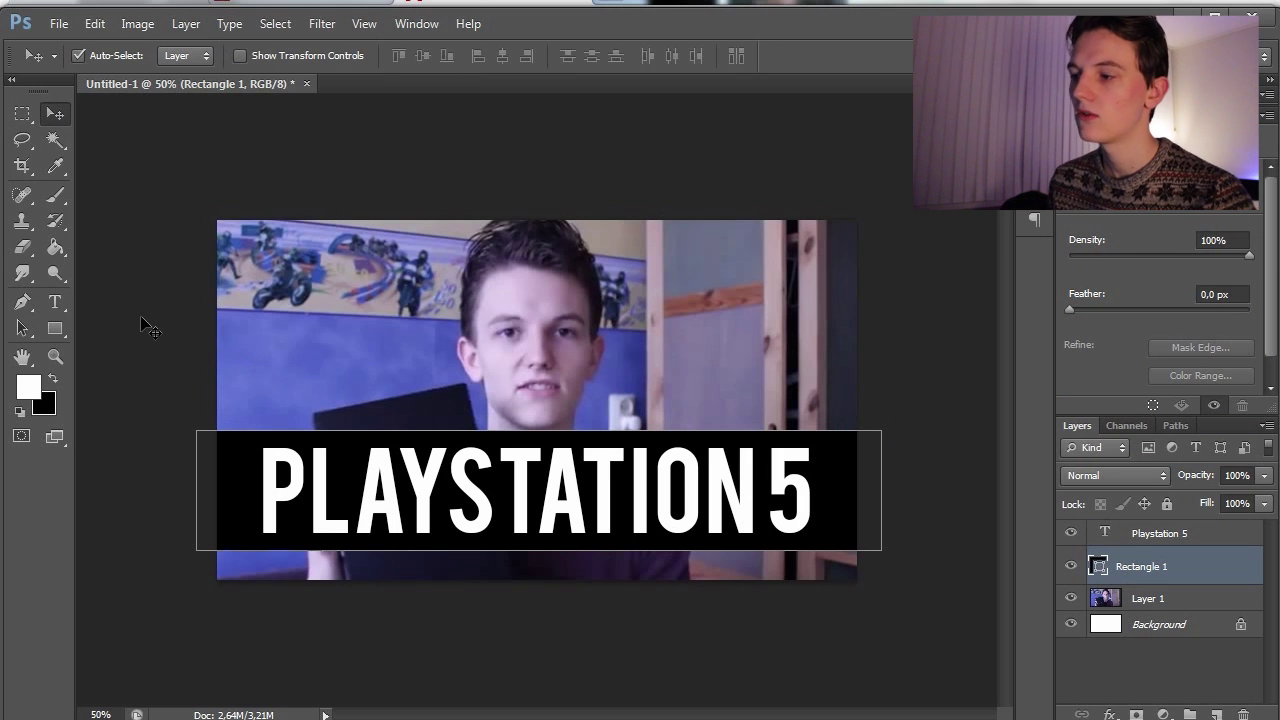
Lower the Rectangle 1 layer's opacity to 70% and select Layer 1.
key("ctrl+minus")
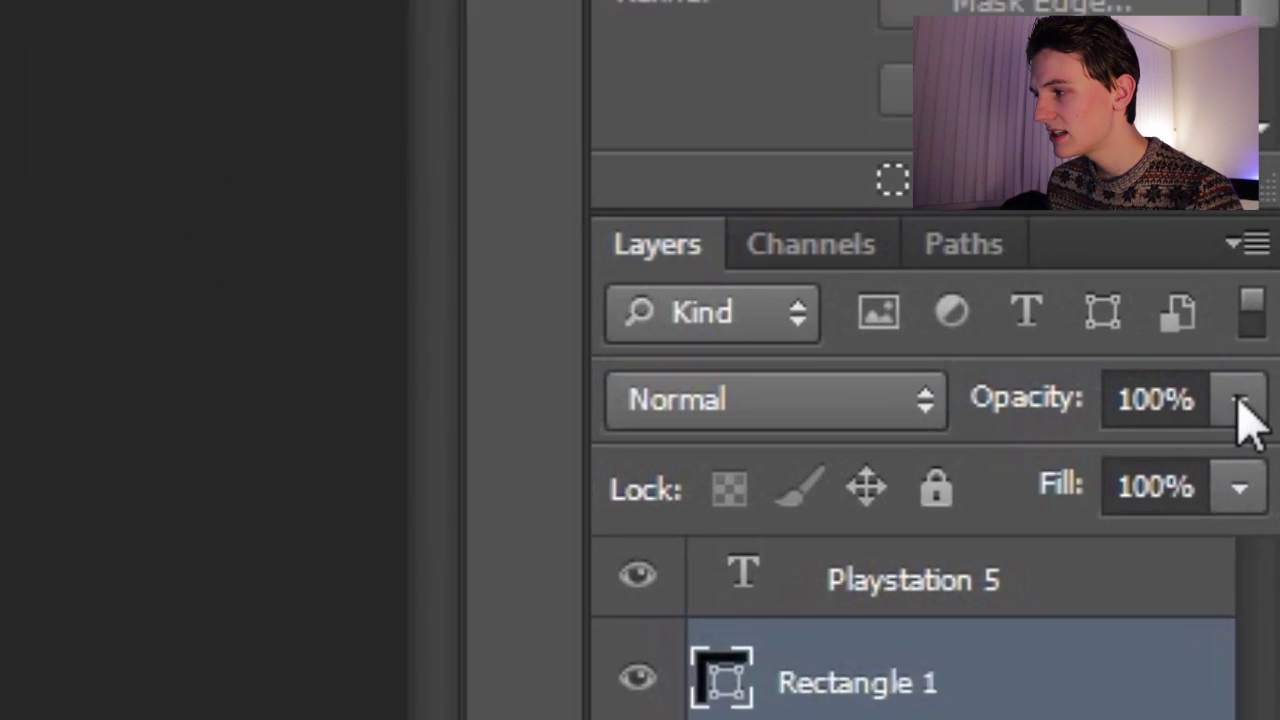
left_click(1265, 477)
left_click_drag(1258, 498, 1249, 498)
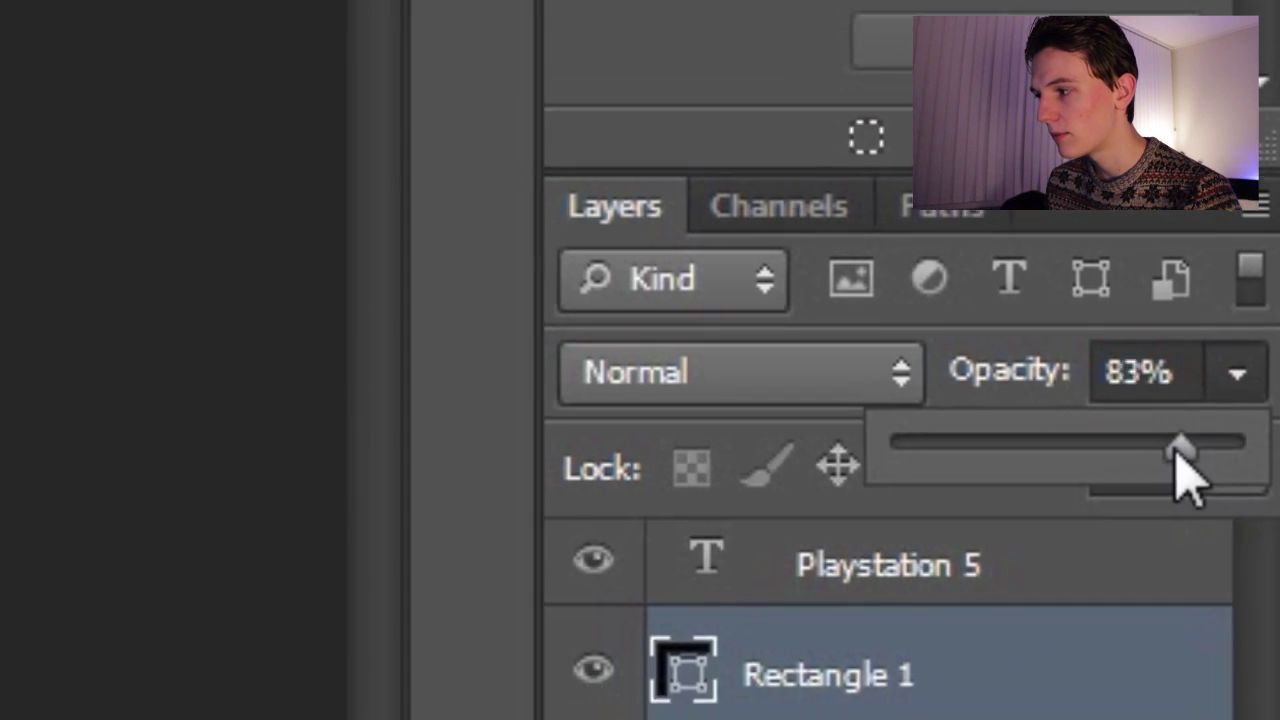
left_click_drag(1183, 457, 1120, 457)
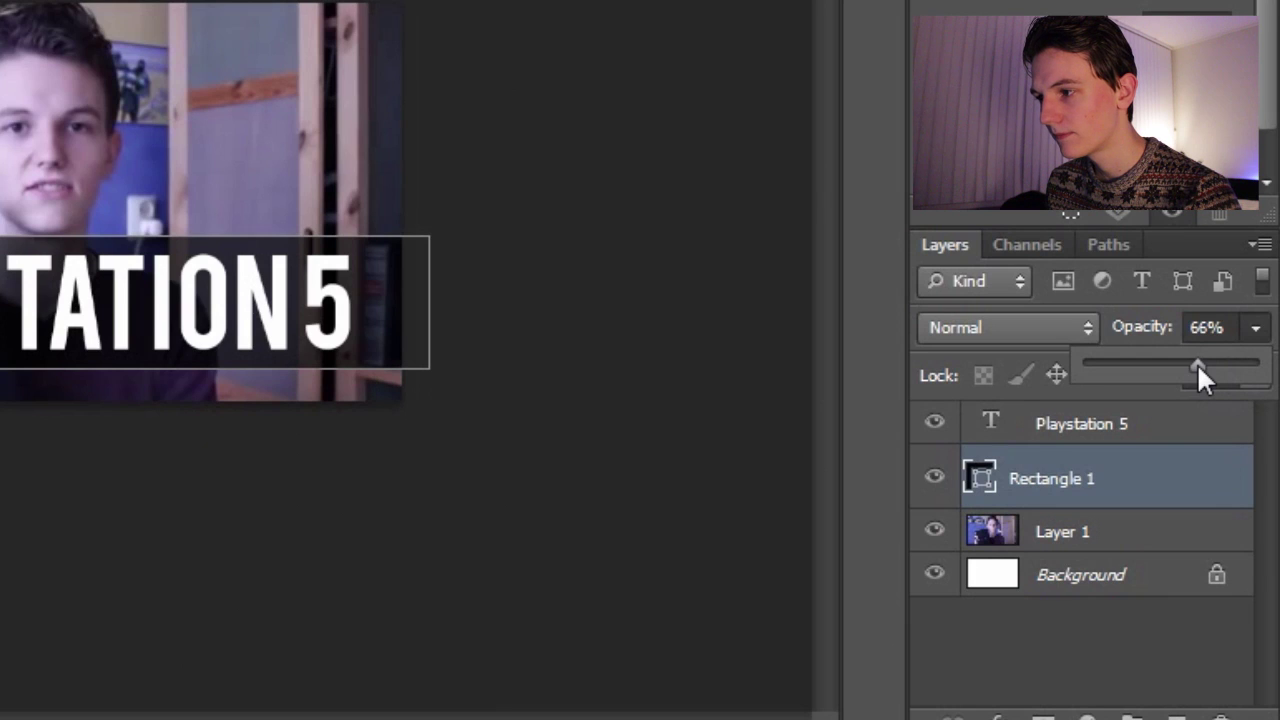
left_click_drag(1199, 364, 1203, 365)
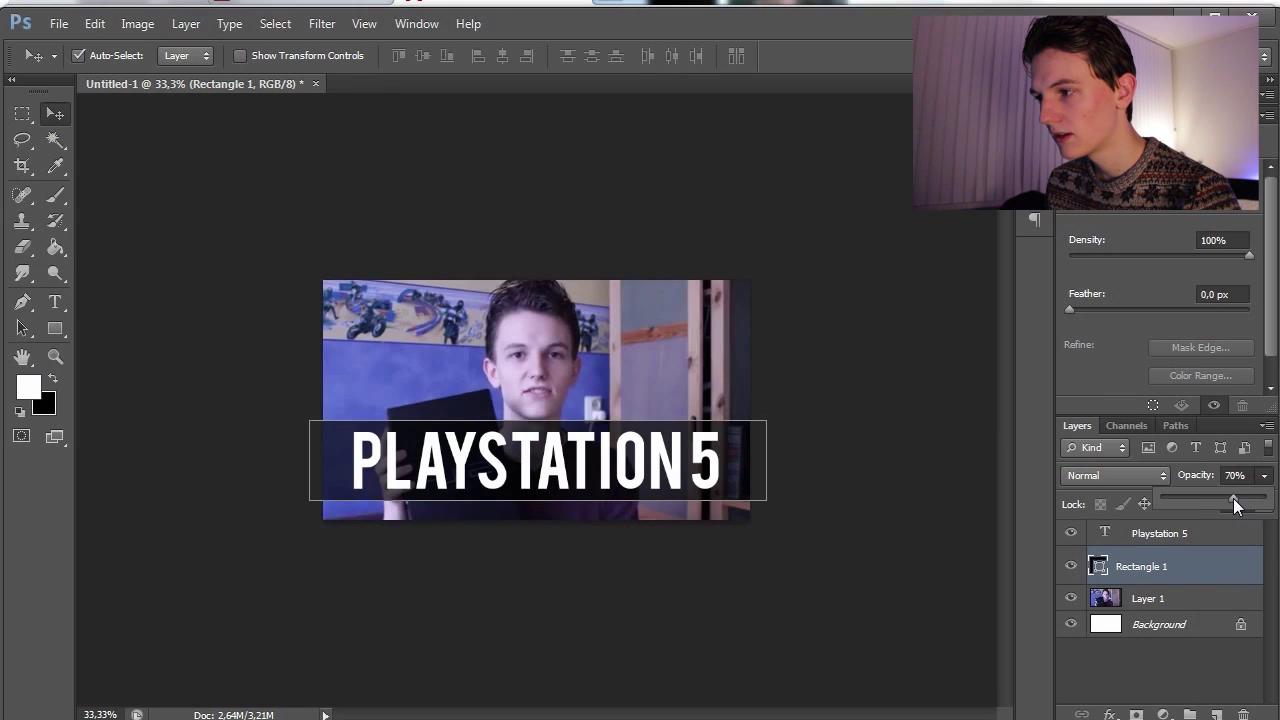
left_click(1203, 598)
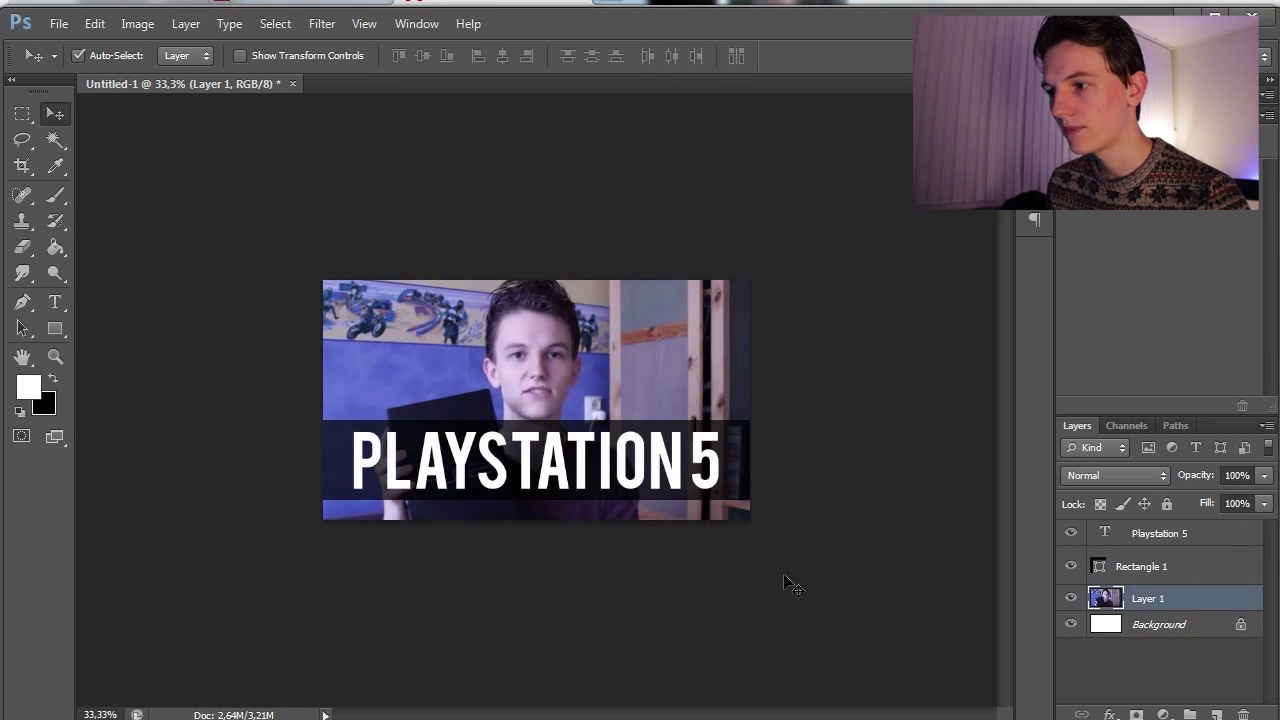
Check how readable the thumbnail's title is at a small display size of 16.67%.
key("ctrl+minus")
key("ctrl+minus")
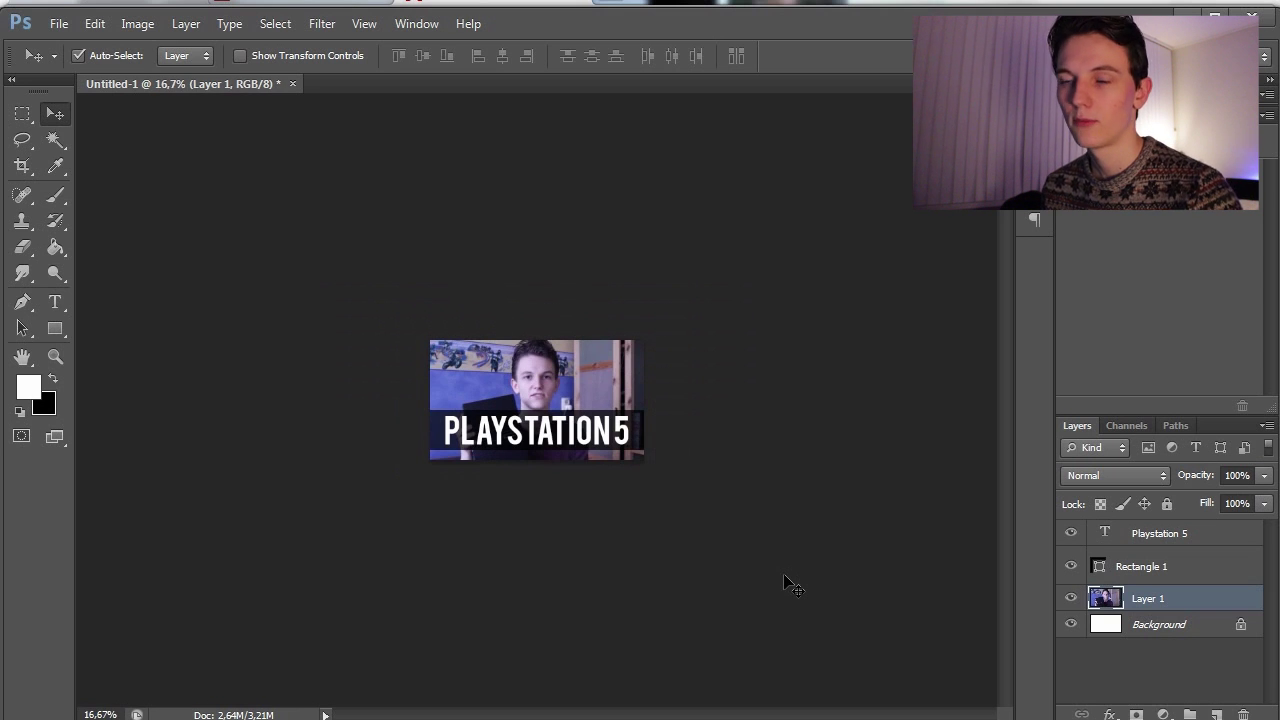
key("ctrl+plus")
key("ctrl+minus")
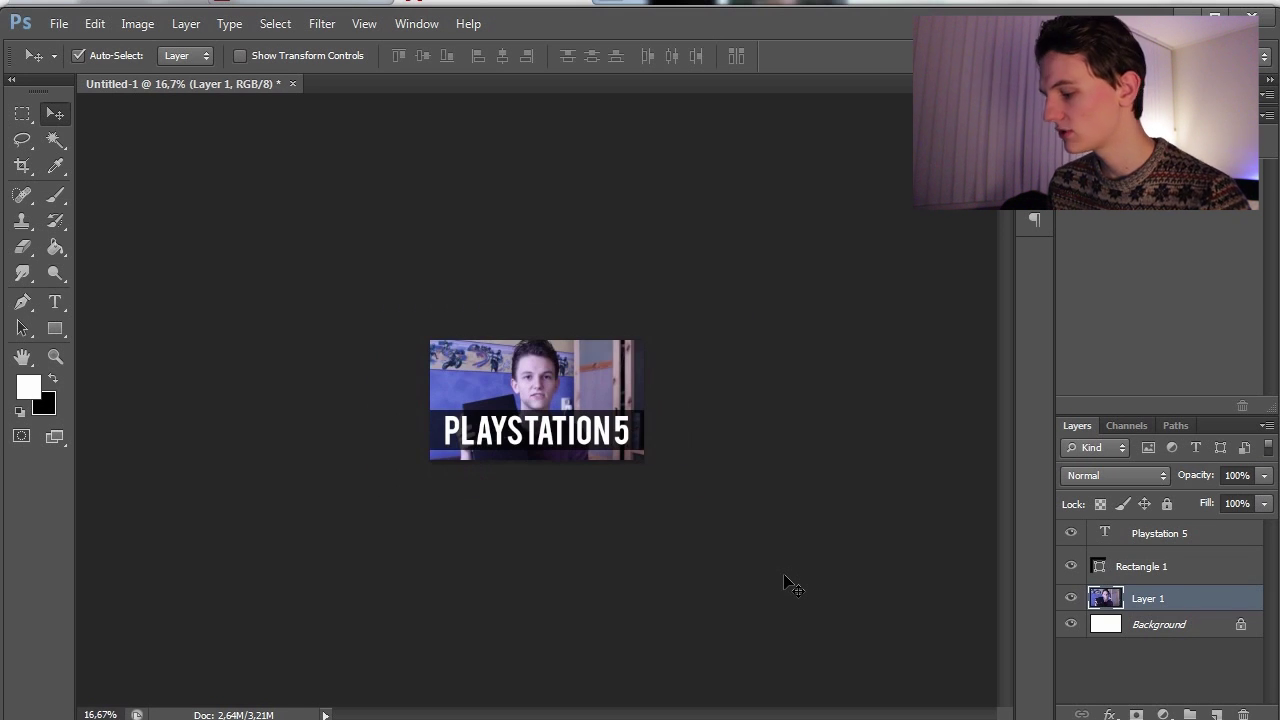
key("ctrl+plus")
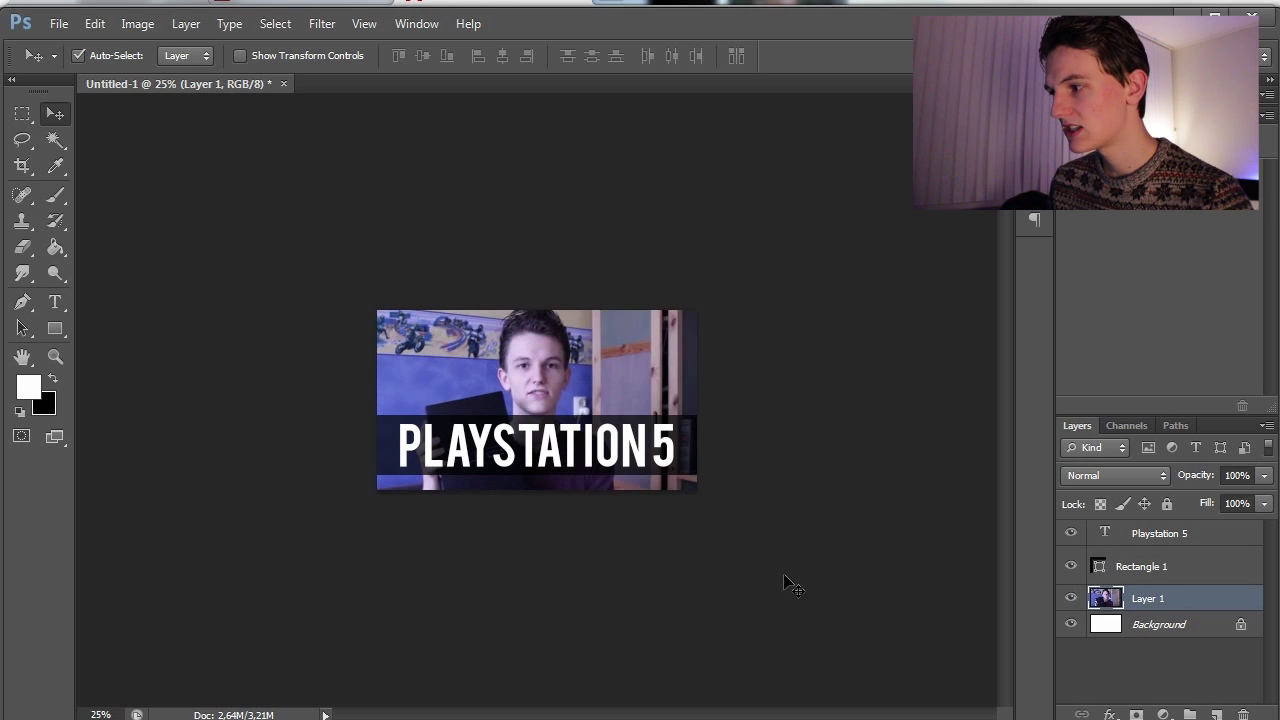
key("ctrl+plus")
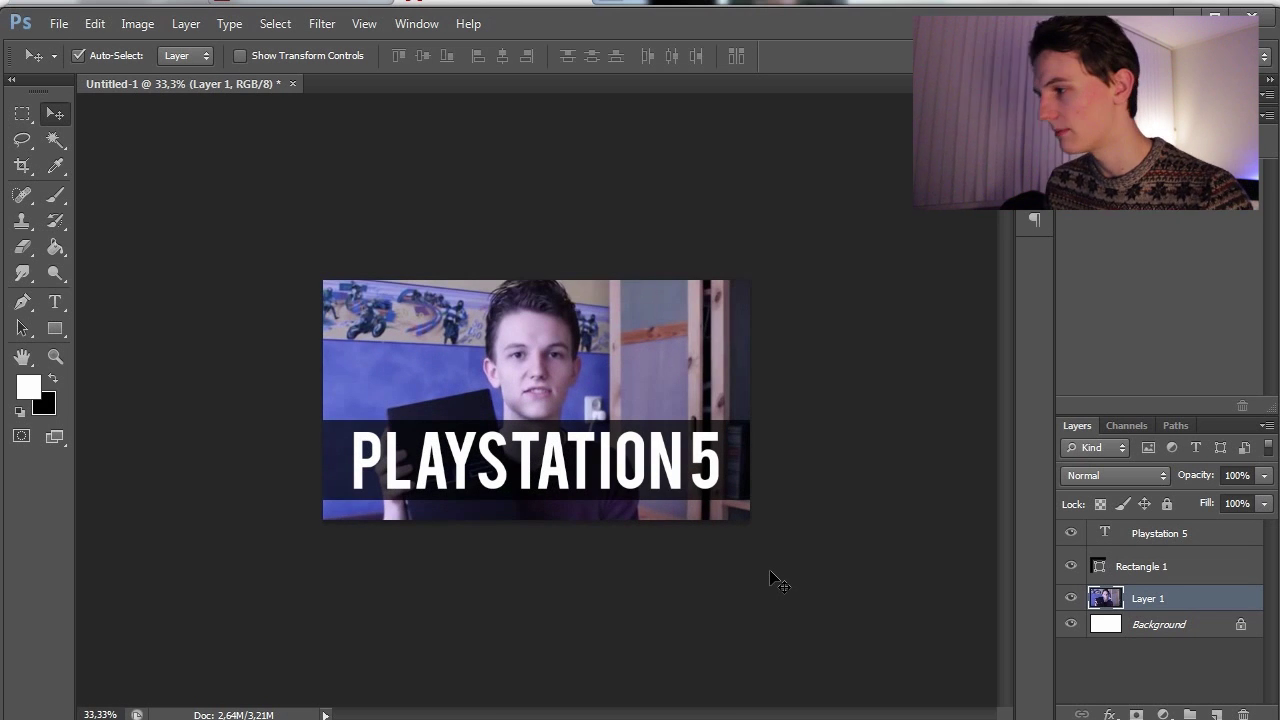
Add a new layer above the Playstation 5 text and stamp all visible layers into it.
left_click(1207, 535)
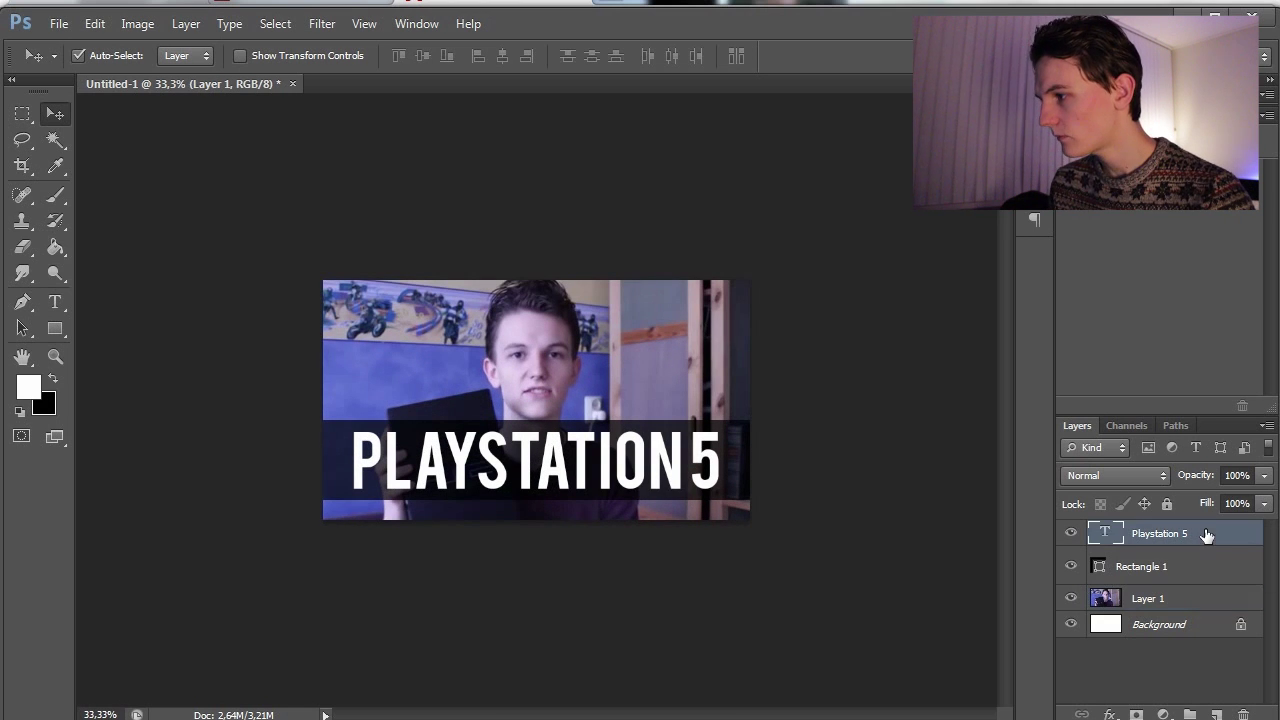
left_click(1218, 714)
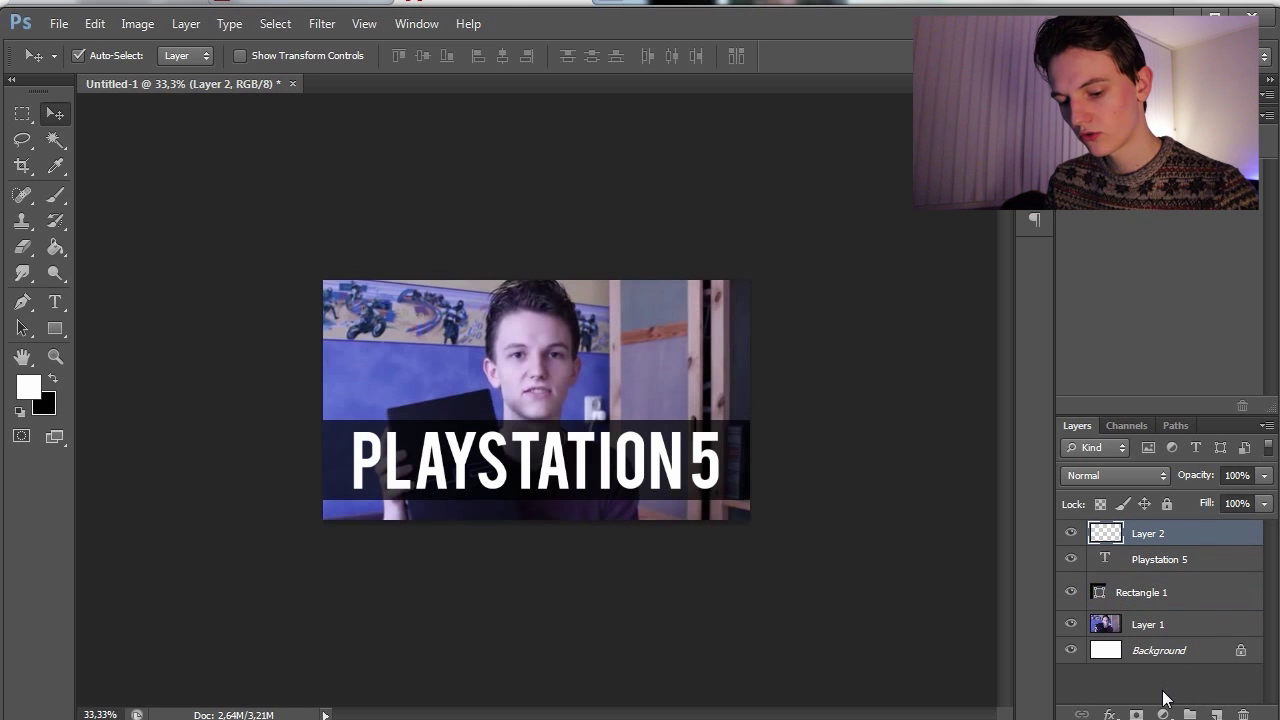
key("ctrl+shift+alt+e")
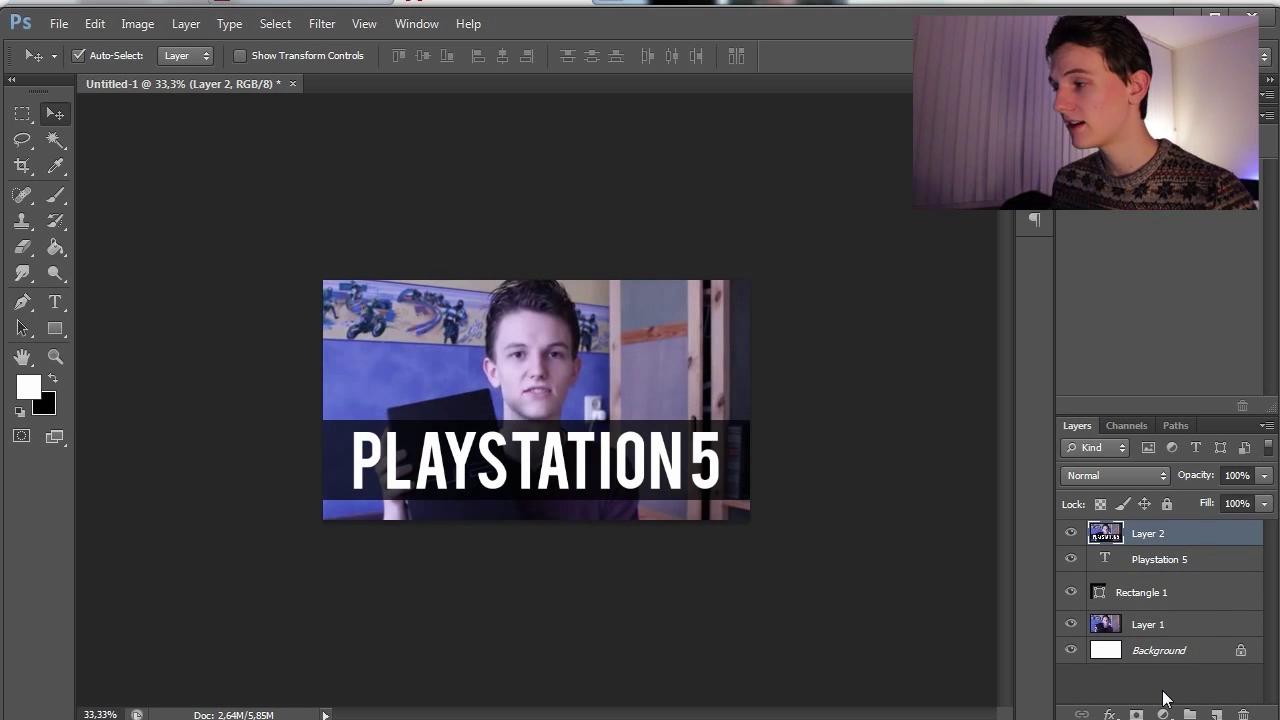
Add a 21 px stroke with Inside position to the merged Layer 2 as a border around the image.
right_click(1196, 538)
left_click(1183, 540)
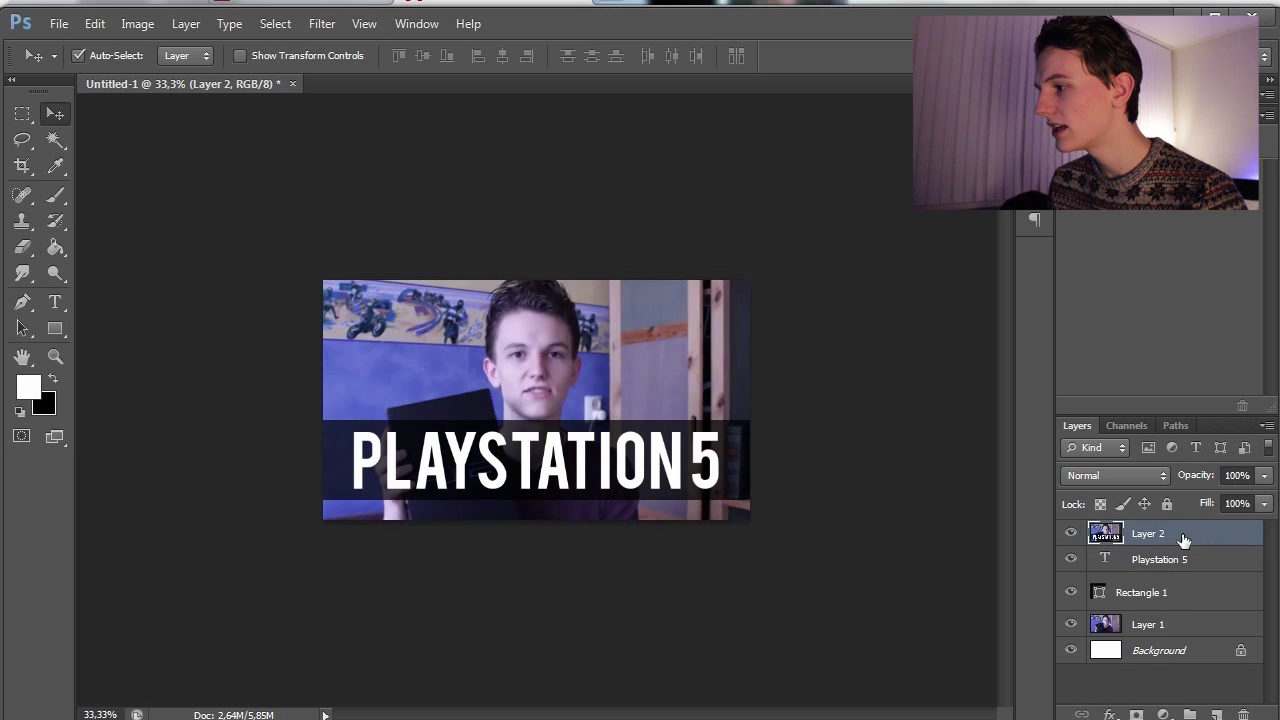
double_click(1193, 541)
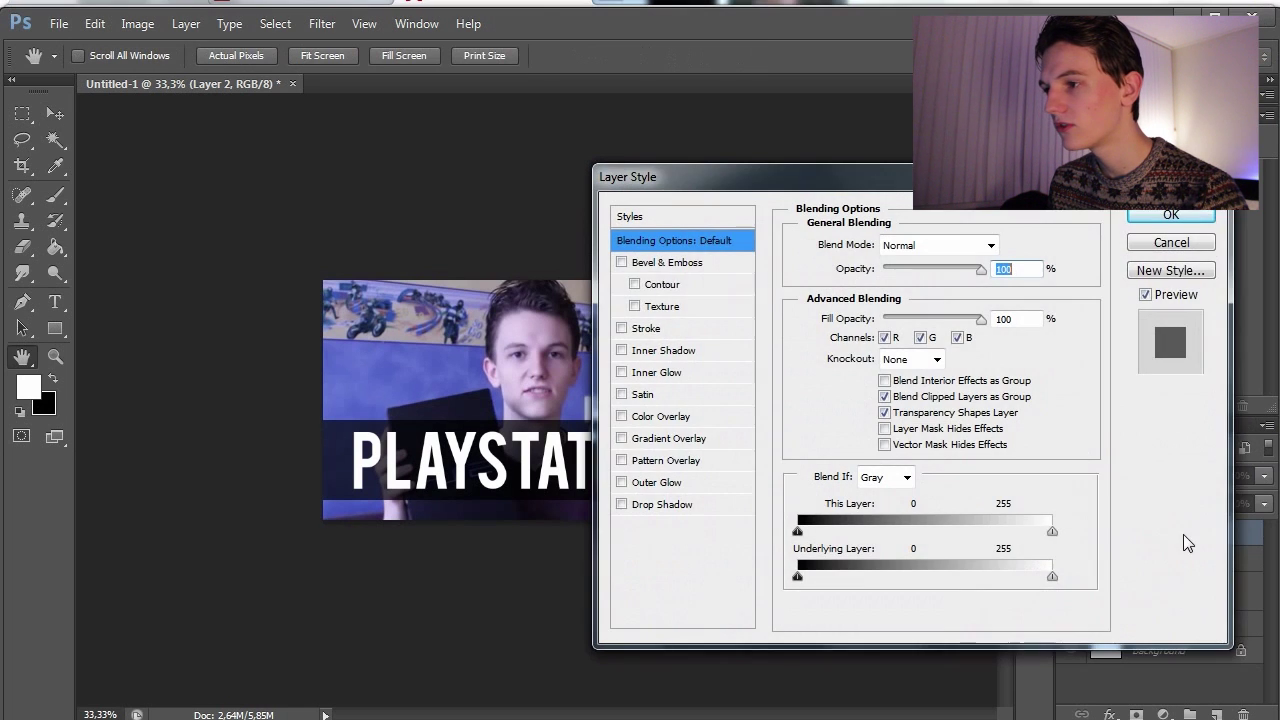
left_click_drag(668, 177, 777, 205)
left_click(714, 330)
left_click(759, 329)
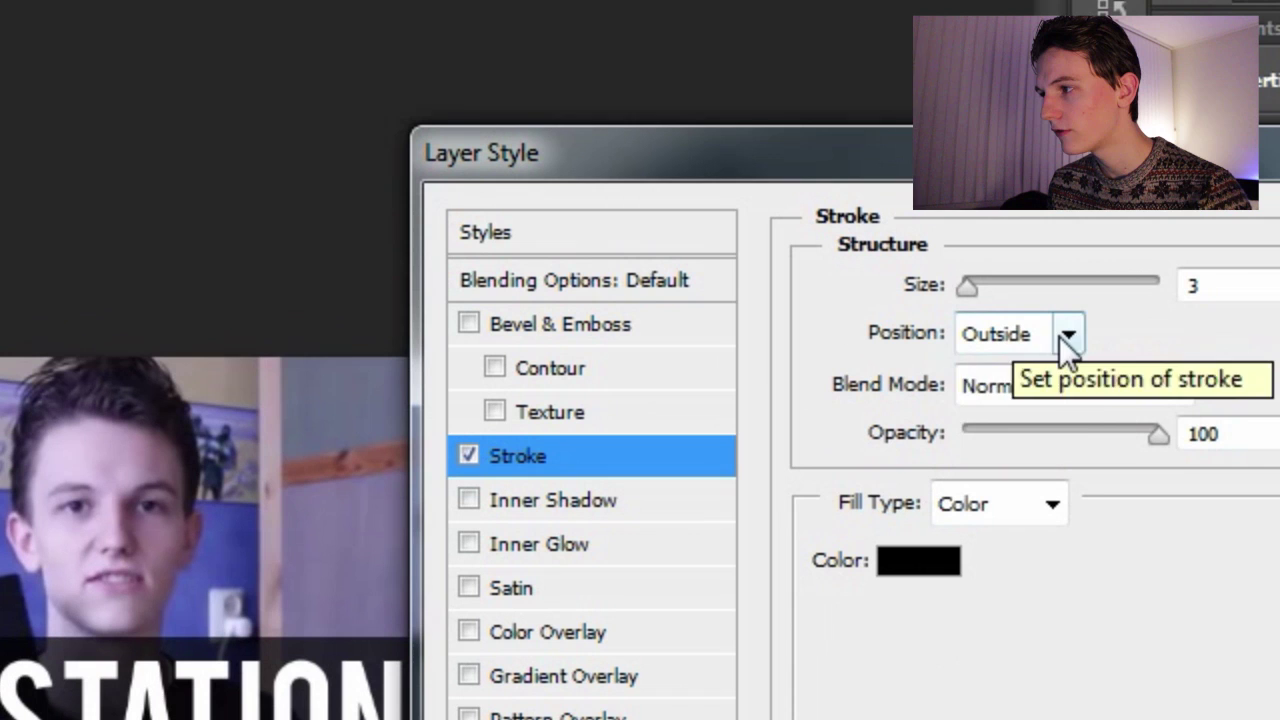
left_click(1065, 336)
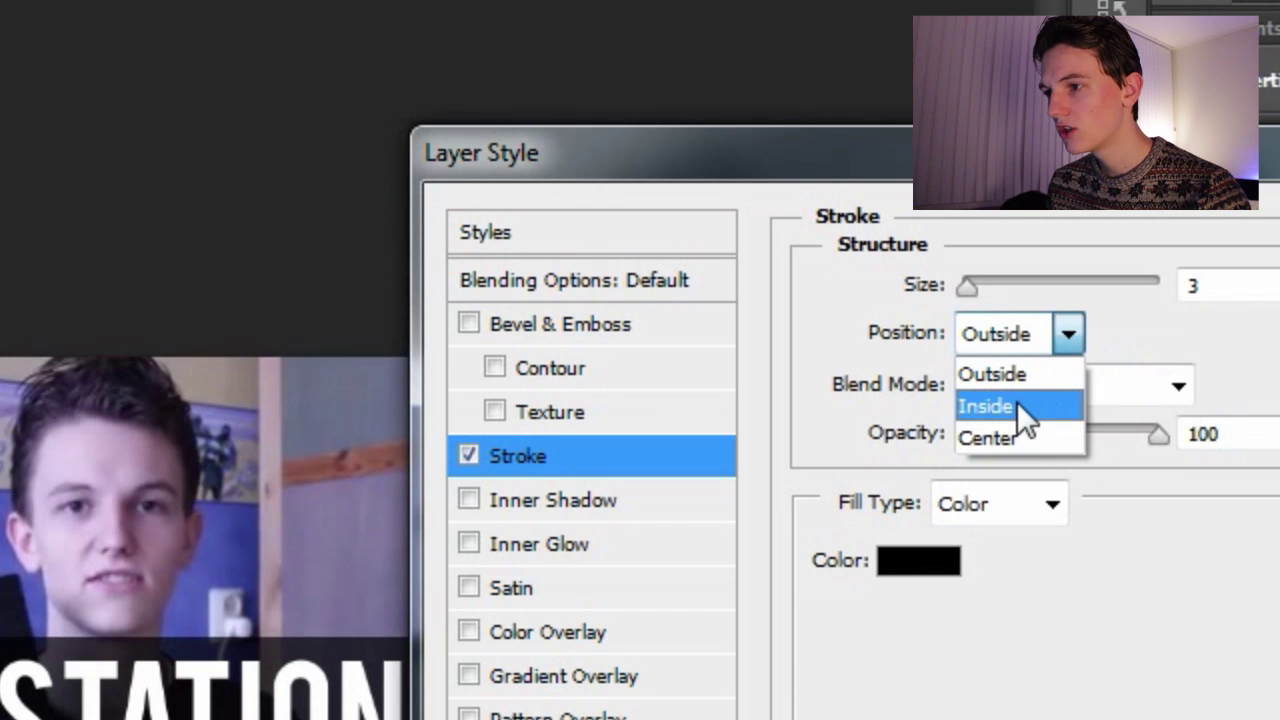
left_click(1017, 401)
left_click_drag(966, 287, 978, 299)
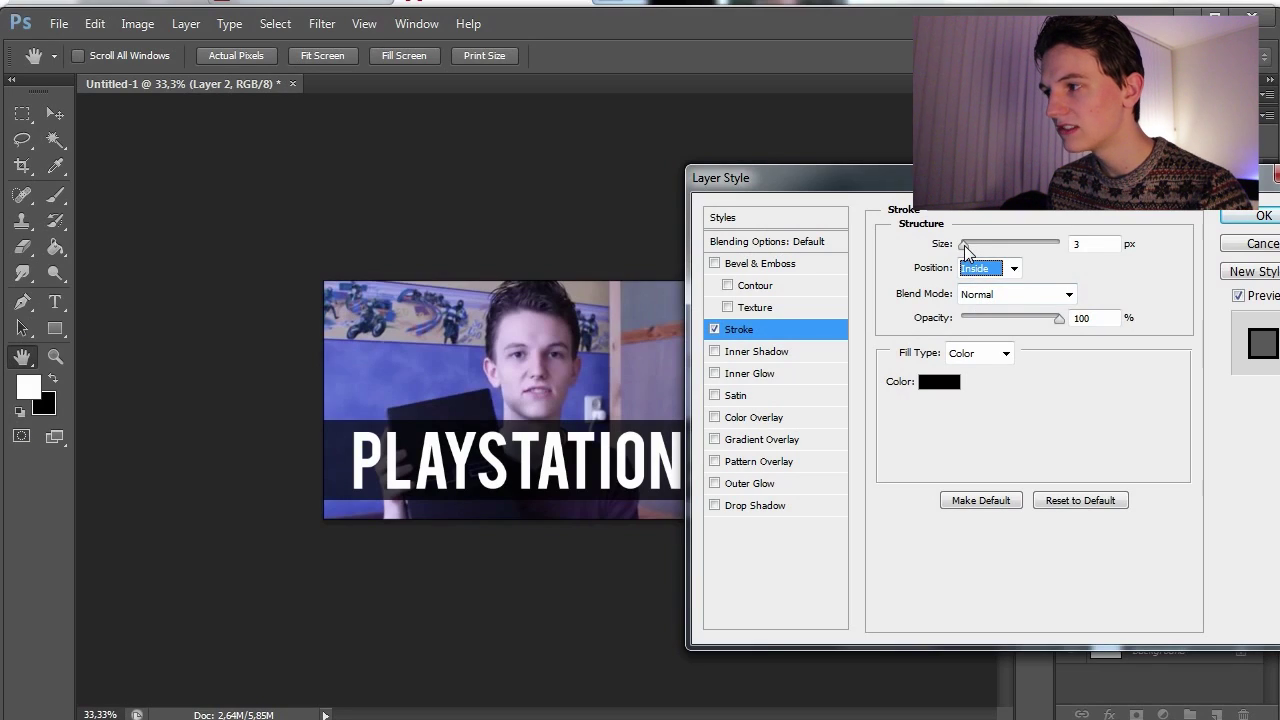
mouse_move(972, 250)
left_mouse_down()
mouse_move(1019, 256)
mouse_move(974, 252)
left_mouse_up()
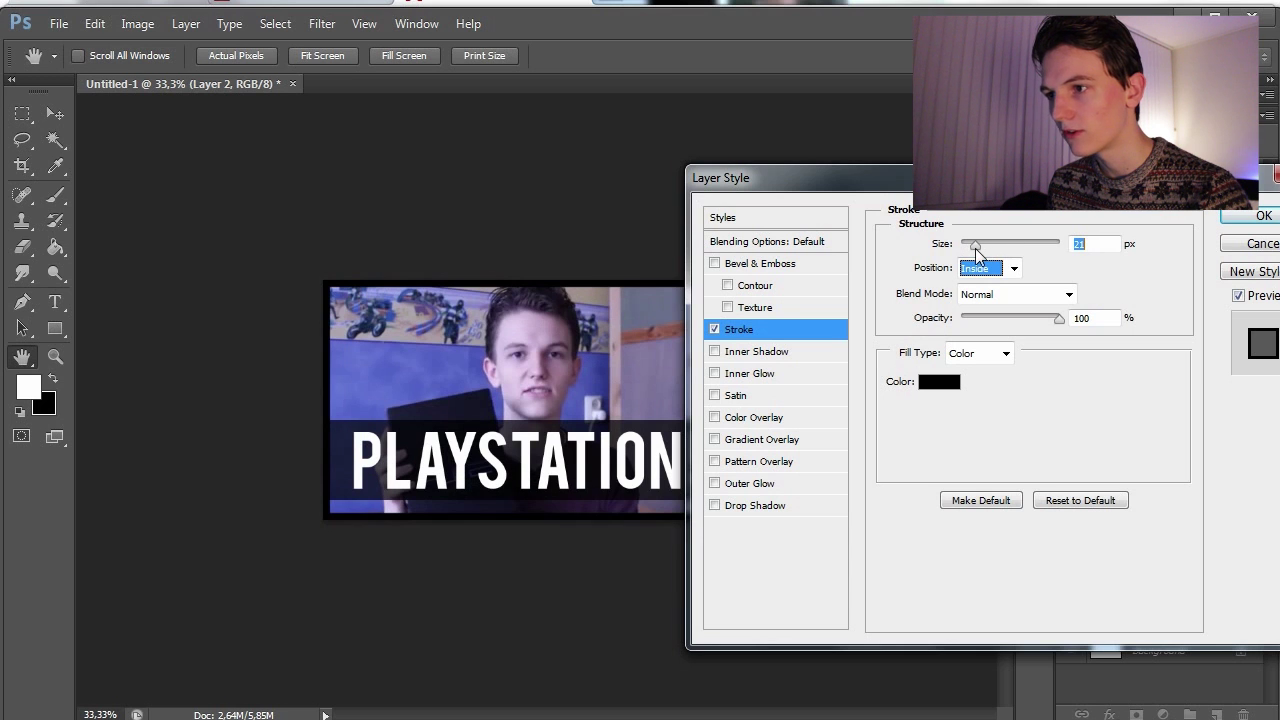
Set the stroke color to bright blue 0084ff and apply the layer style.
left_click(939, 383)
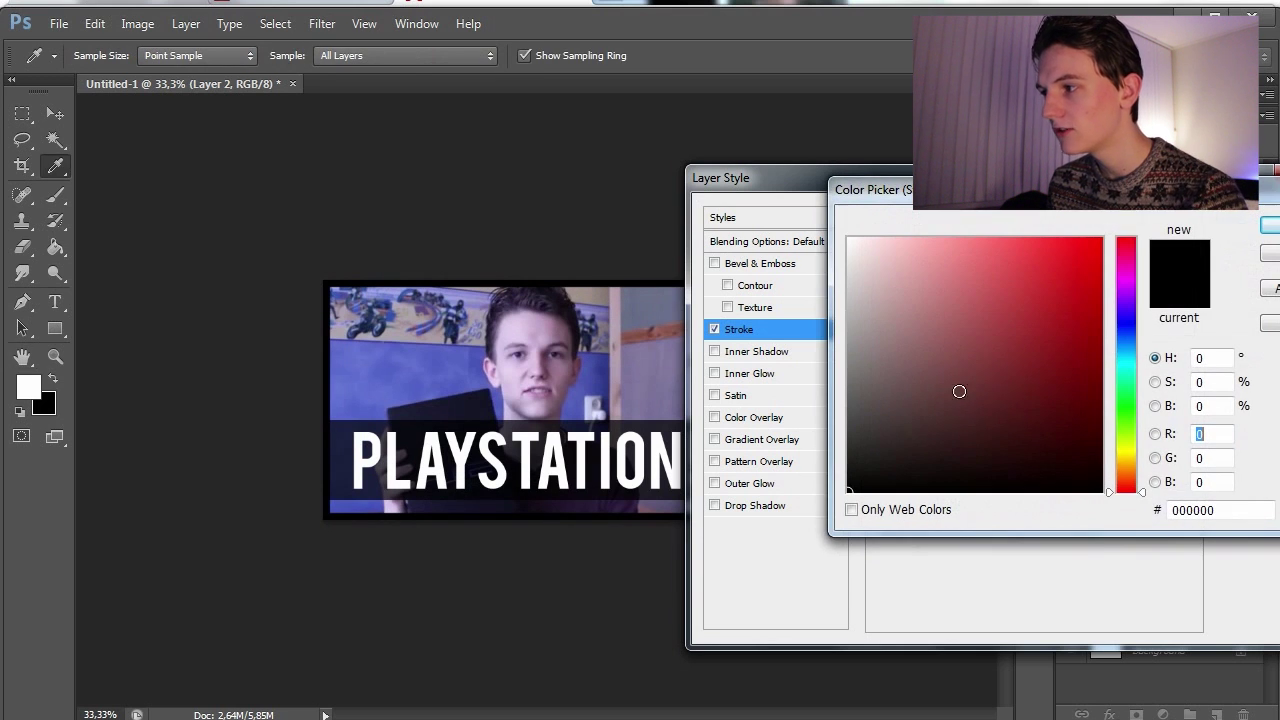
left_click_drag(1125, 367, 1125, 347)
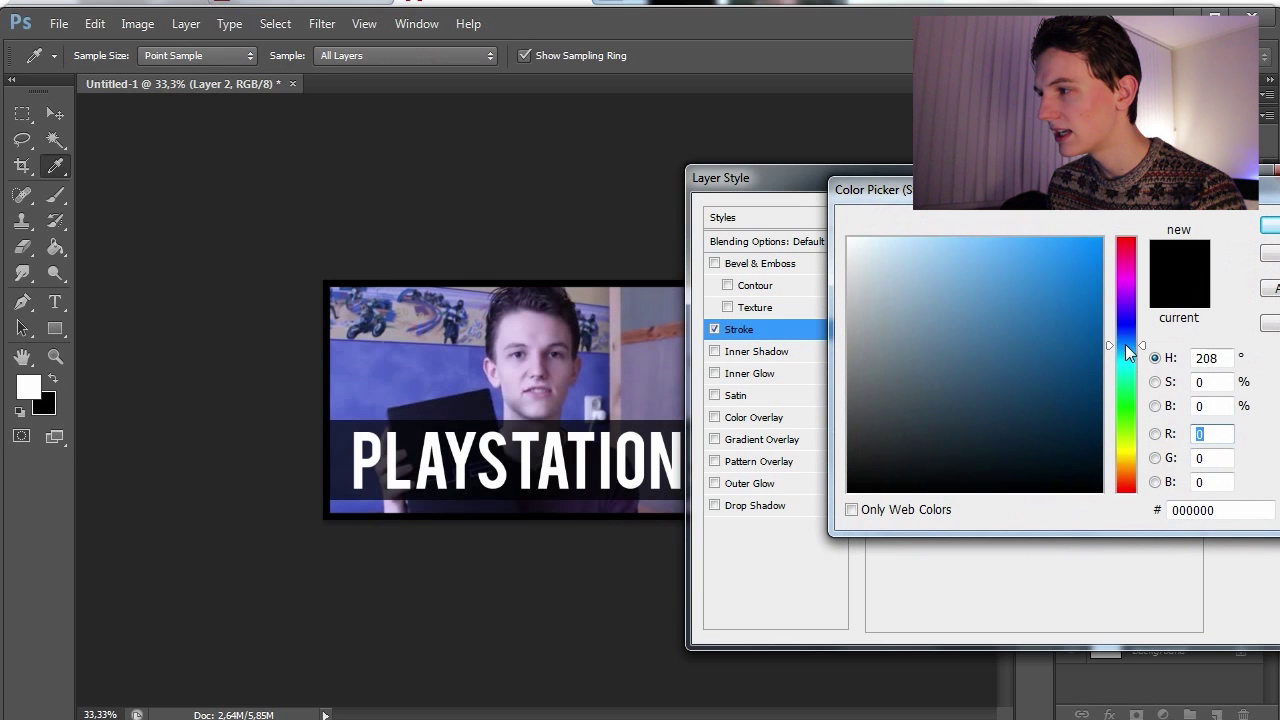
left_click_drag(1040, 290, 1100, 240)
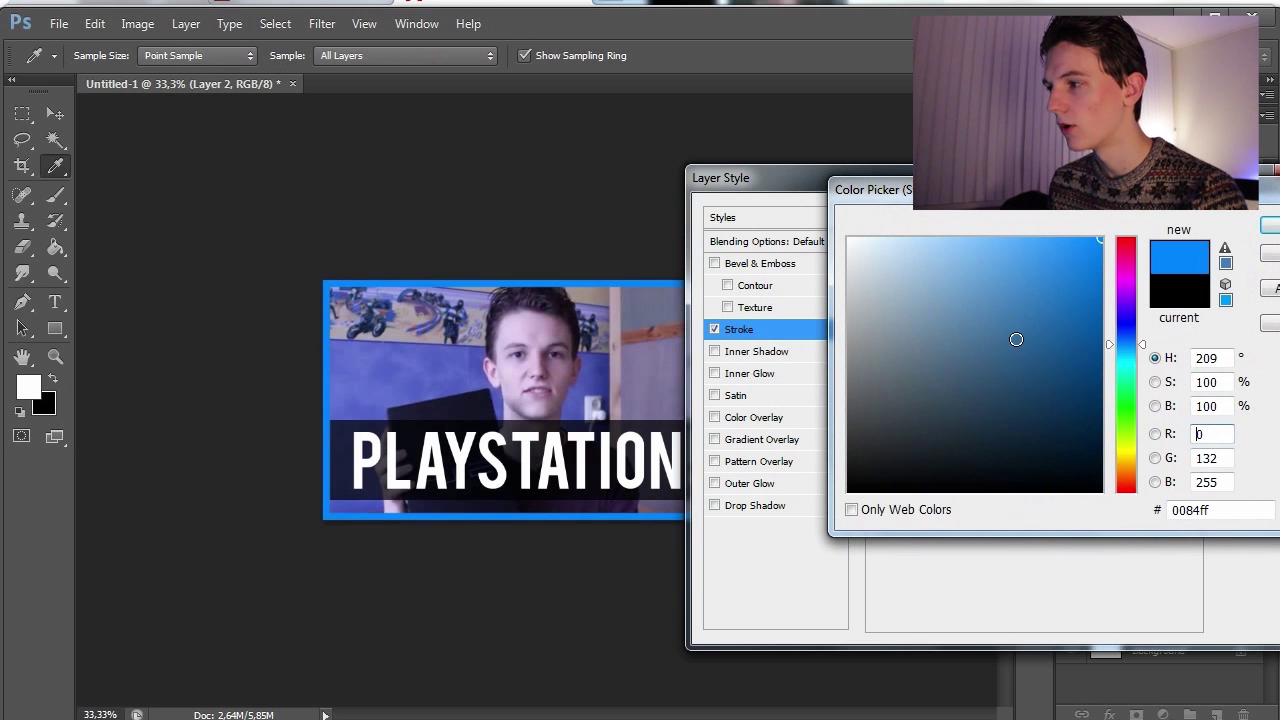
key("Return")
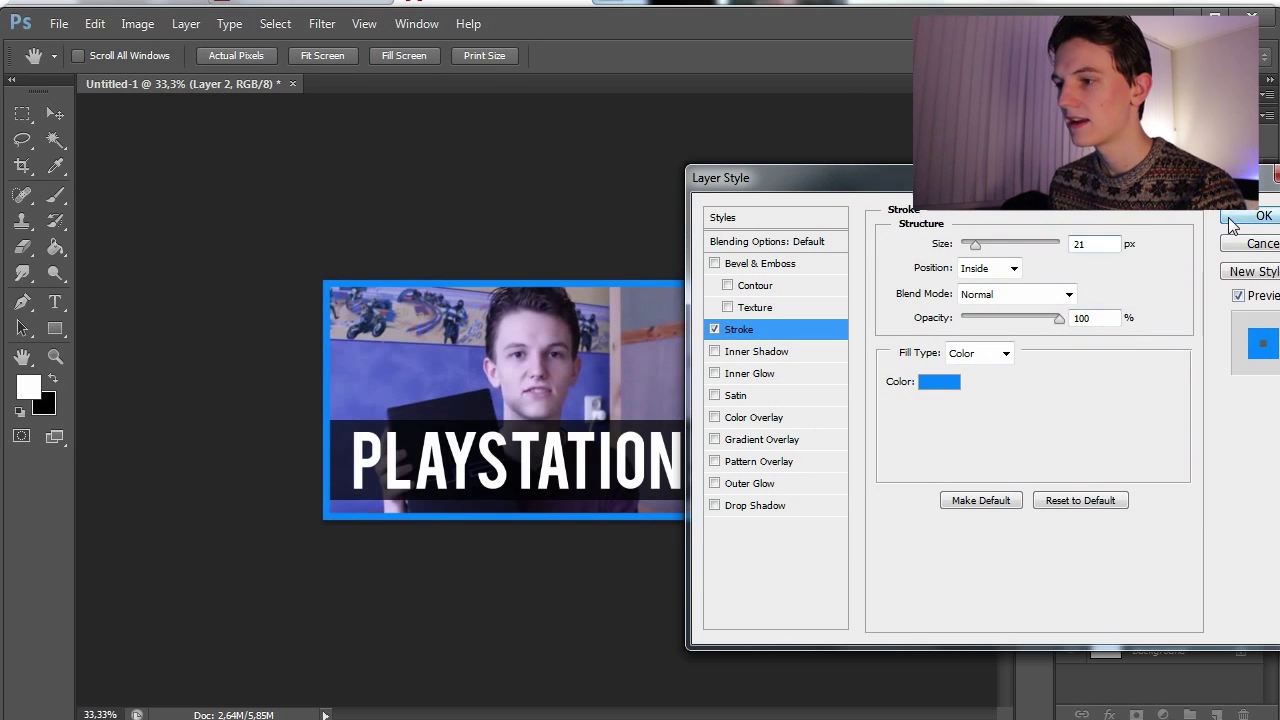
left_click(1262, 216)
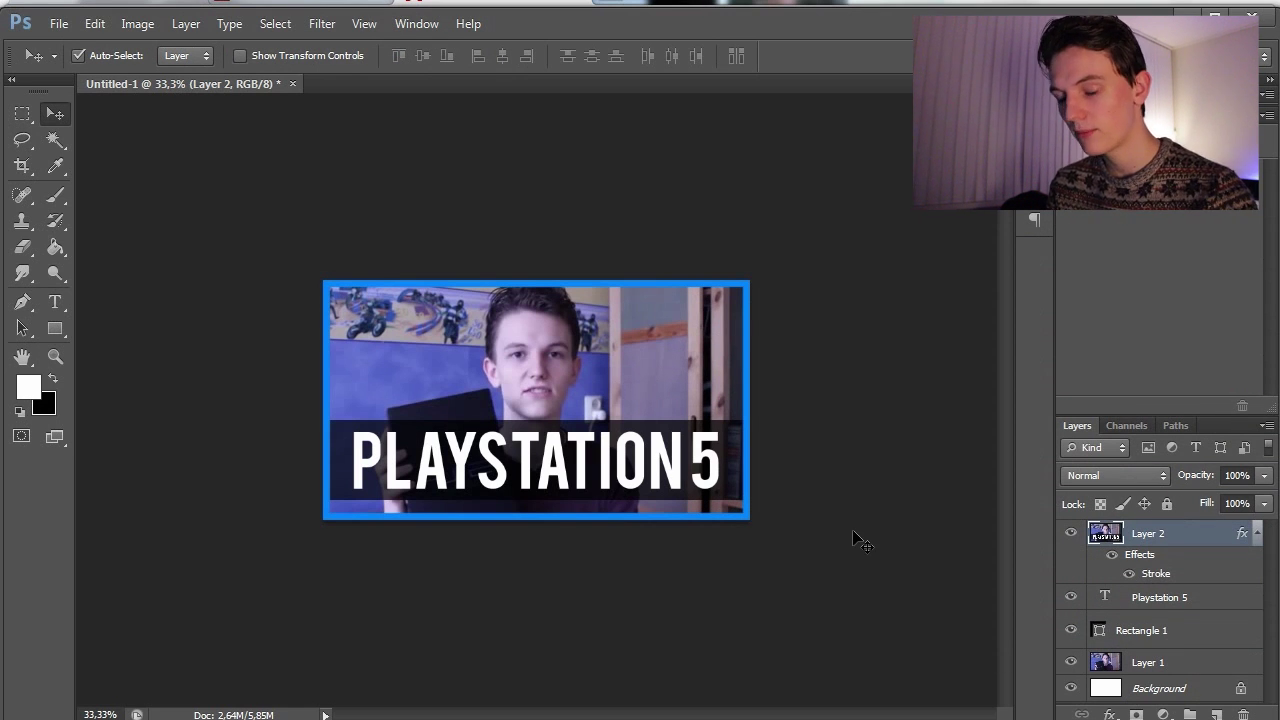
Apply Levels to Layer 2 with black input 8 and white input 221, comparing the image with and without the adjustment.
key("ctrl+l")
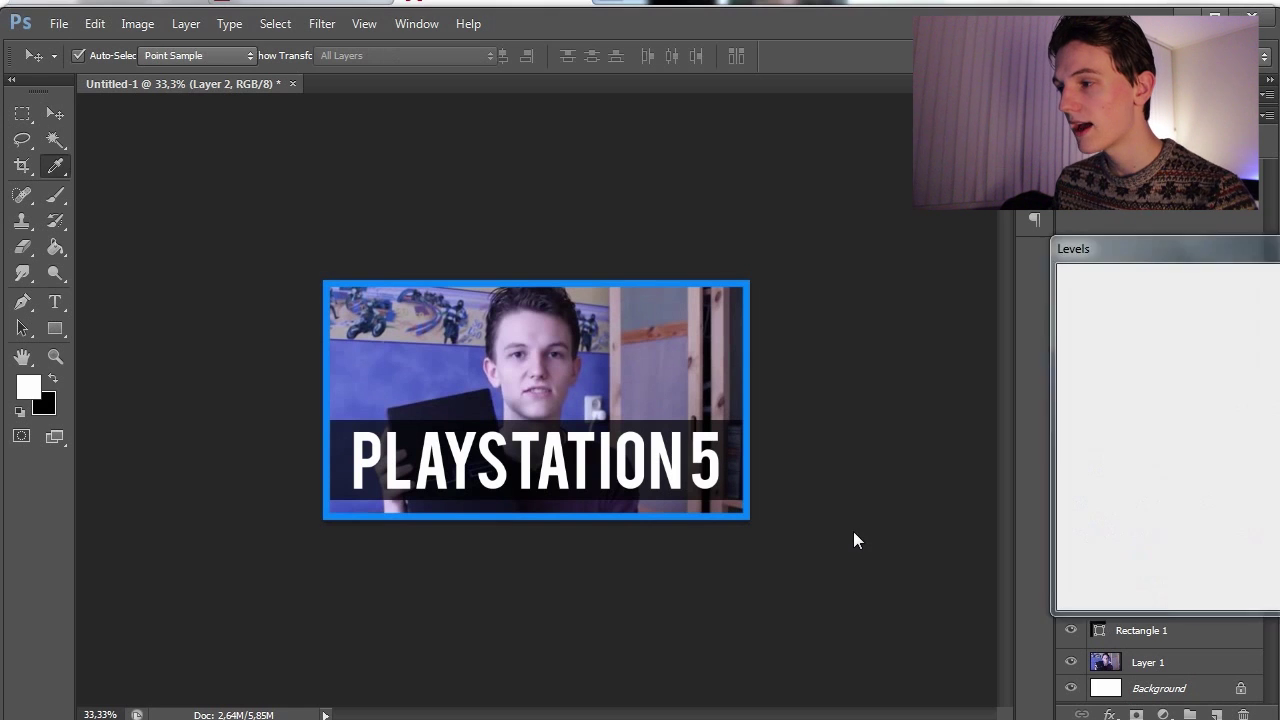
left_click_drag(1108, 478, 1080, 469)
left_click_drag(860, 470, 867, 470)
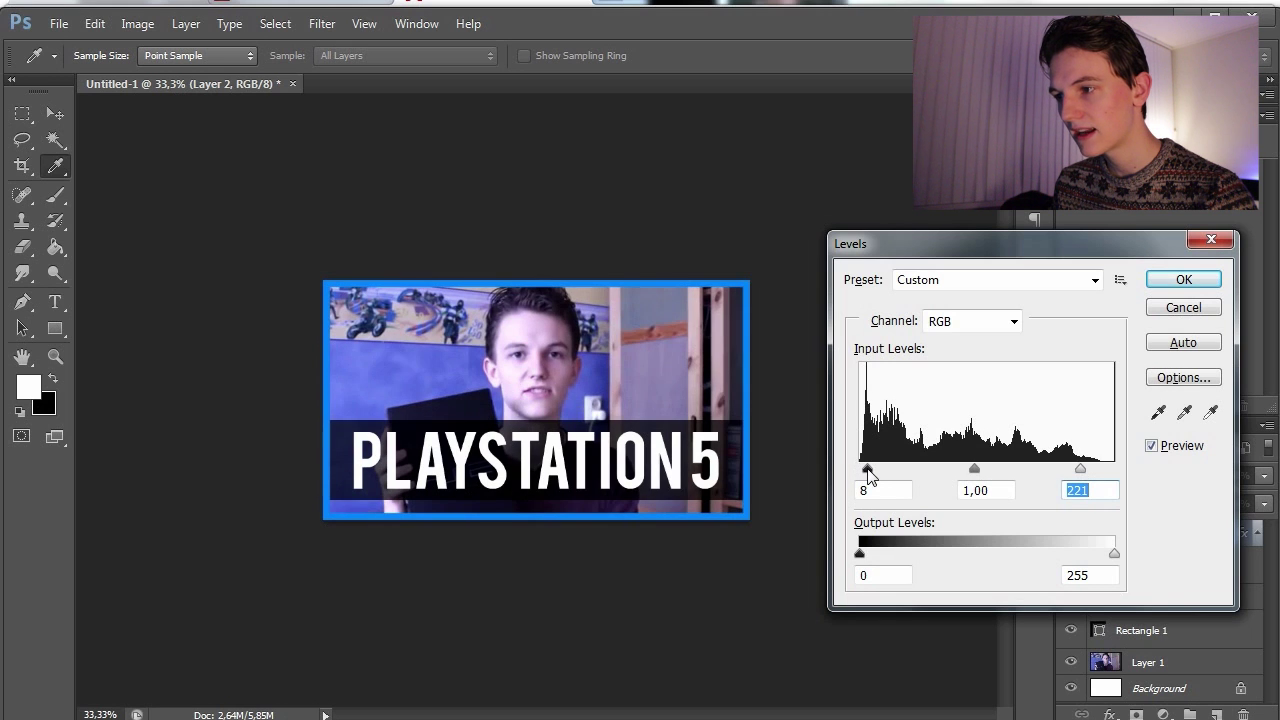
left_click(867, 470)
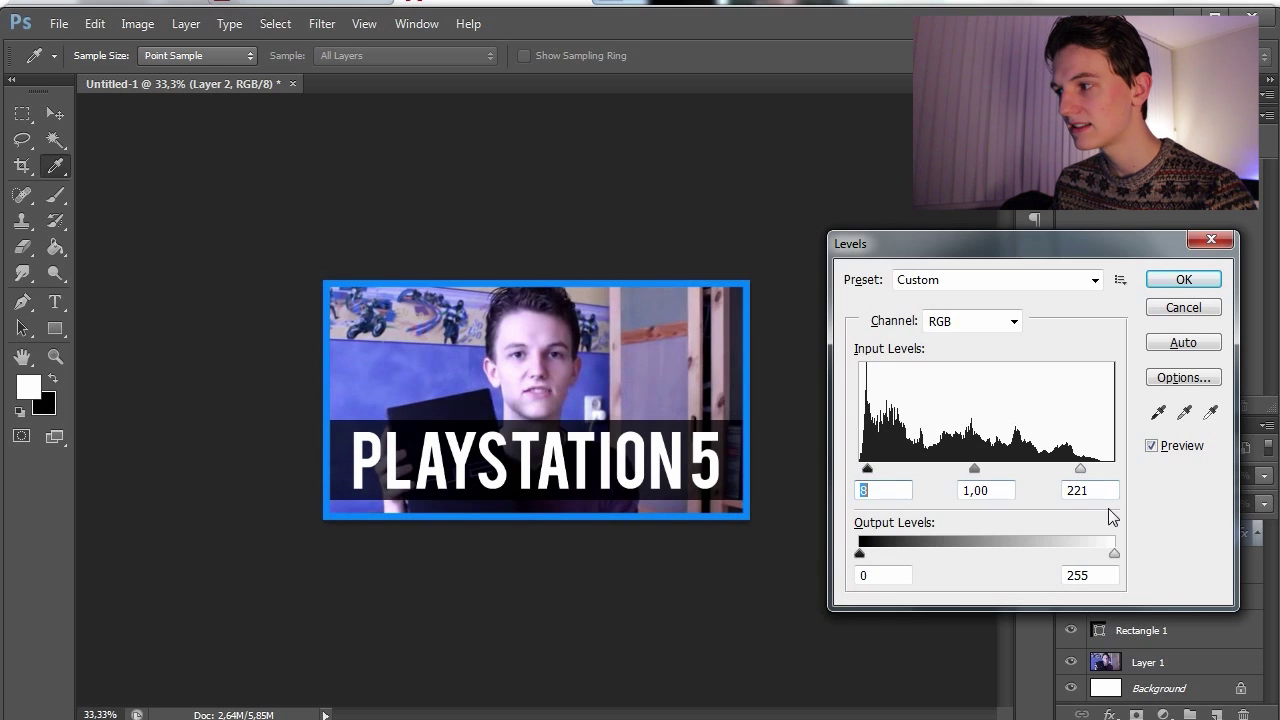
left_click(1152, 446)
left_click(1152, 446)
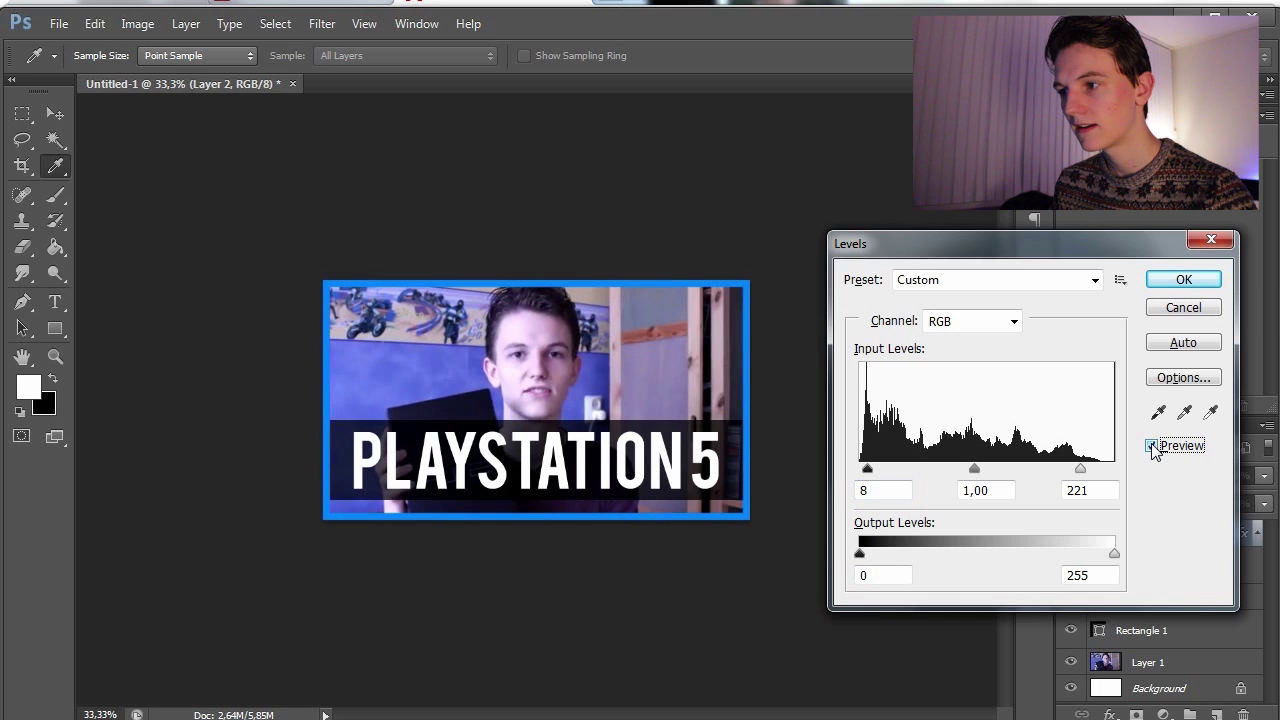
left_click(1179, 279)
key("v")
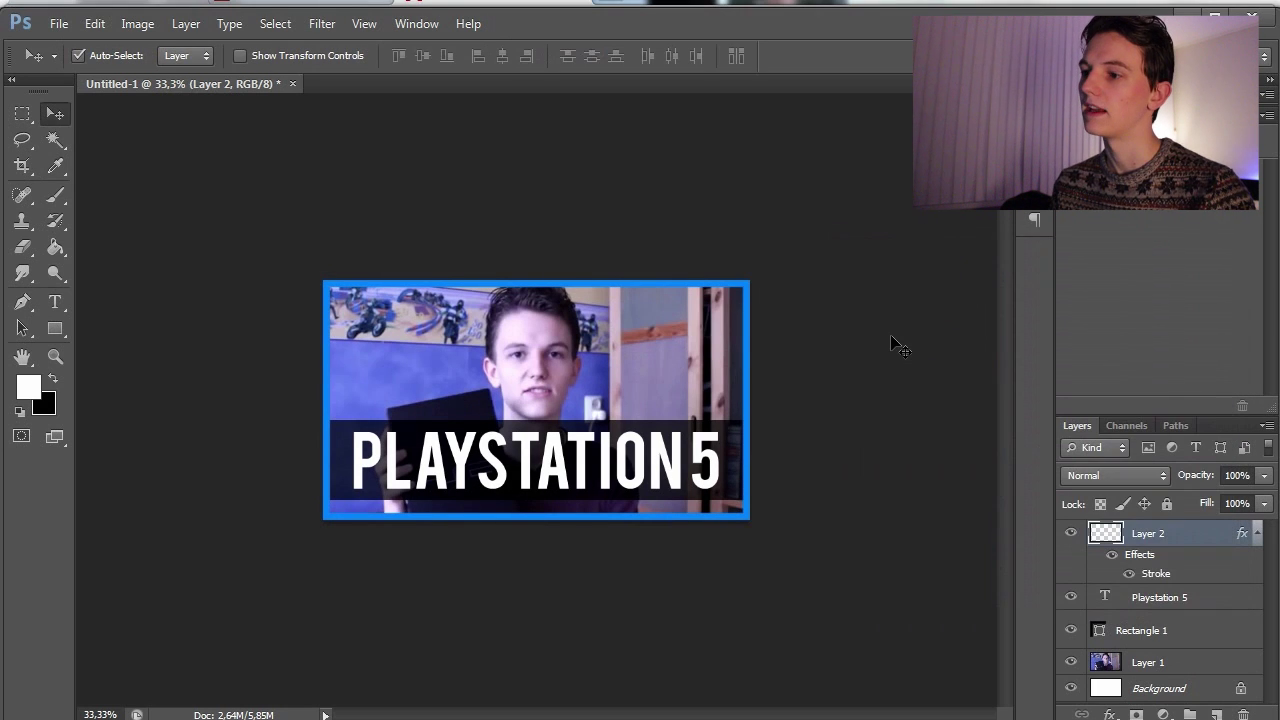
Compare the finished thumbnail at small size with the original photo by showing Layer 1 alone, and restore all layers' visibility.
key("ctrl+minus")
key("ctrl+minus")
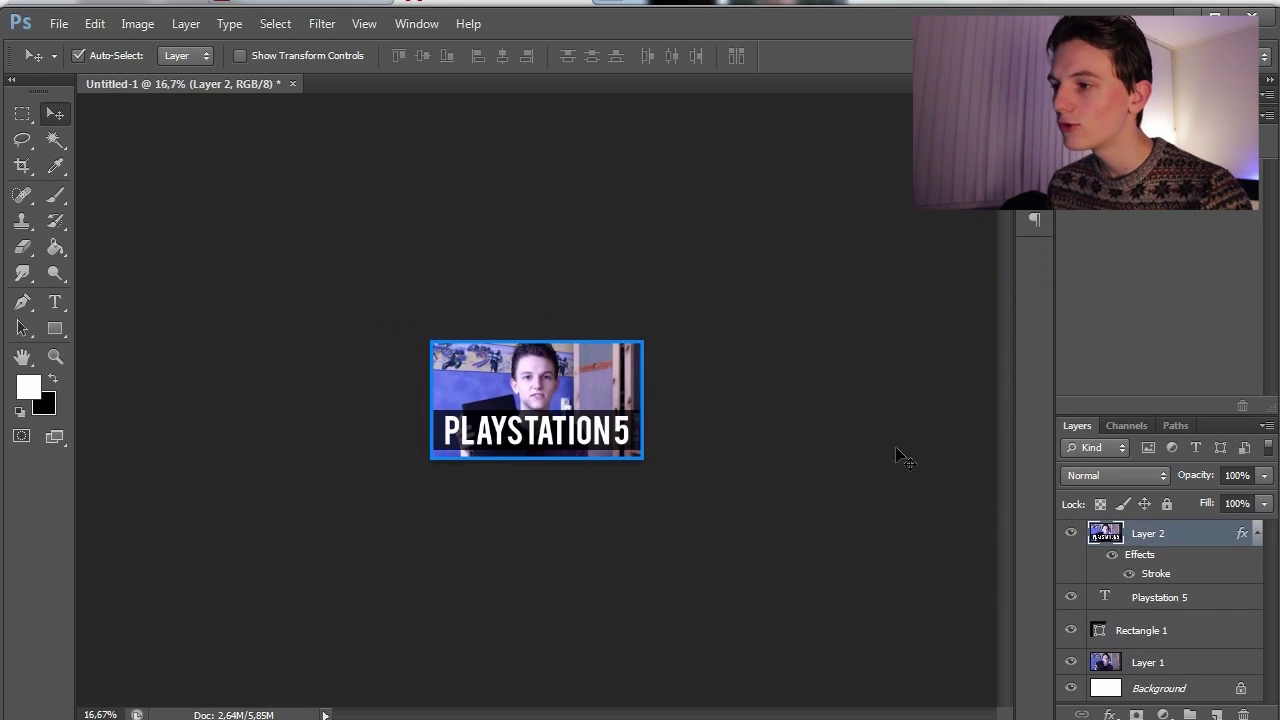
left_click(1071, 665, "alt")
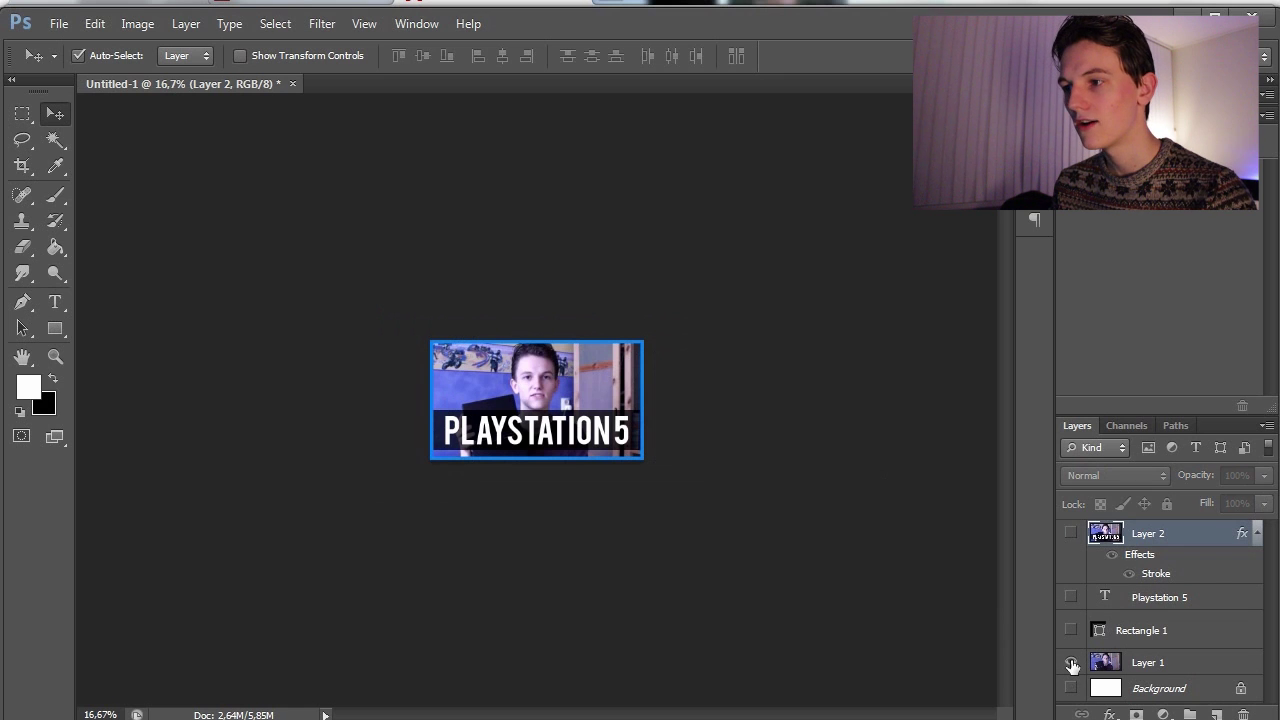
left_click(1071, 665, "alt")
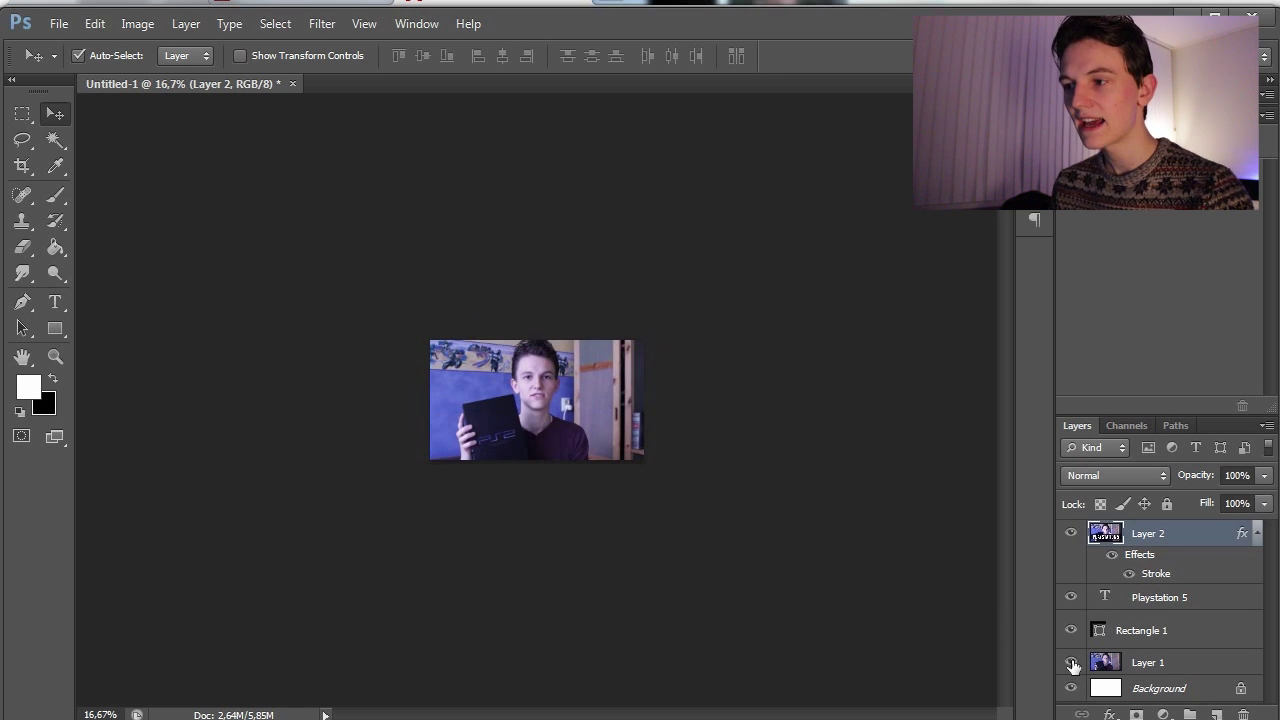